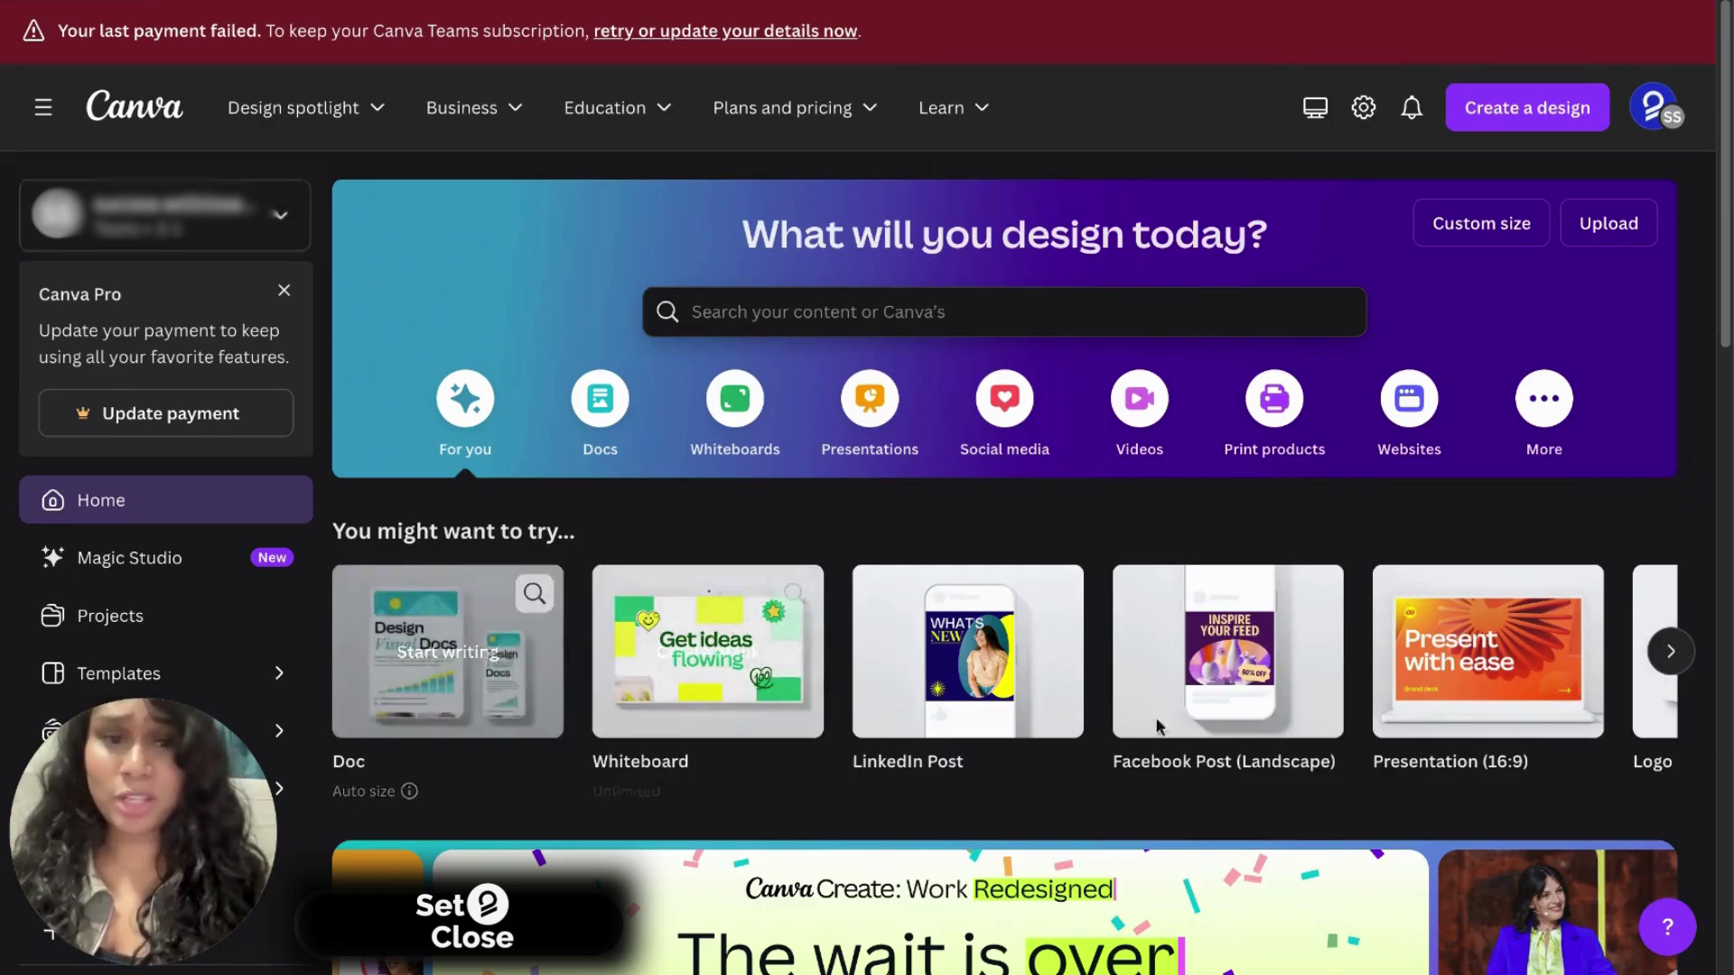
Step: Browse the 'You might want to try' design suggestions forward, then back to the first ones
left_click(1670, 652)
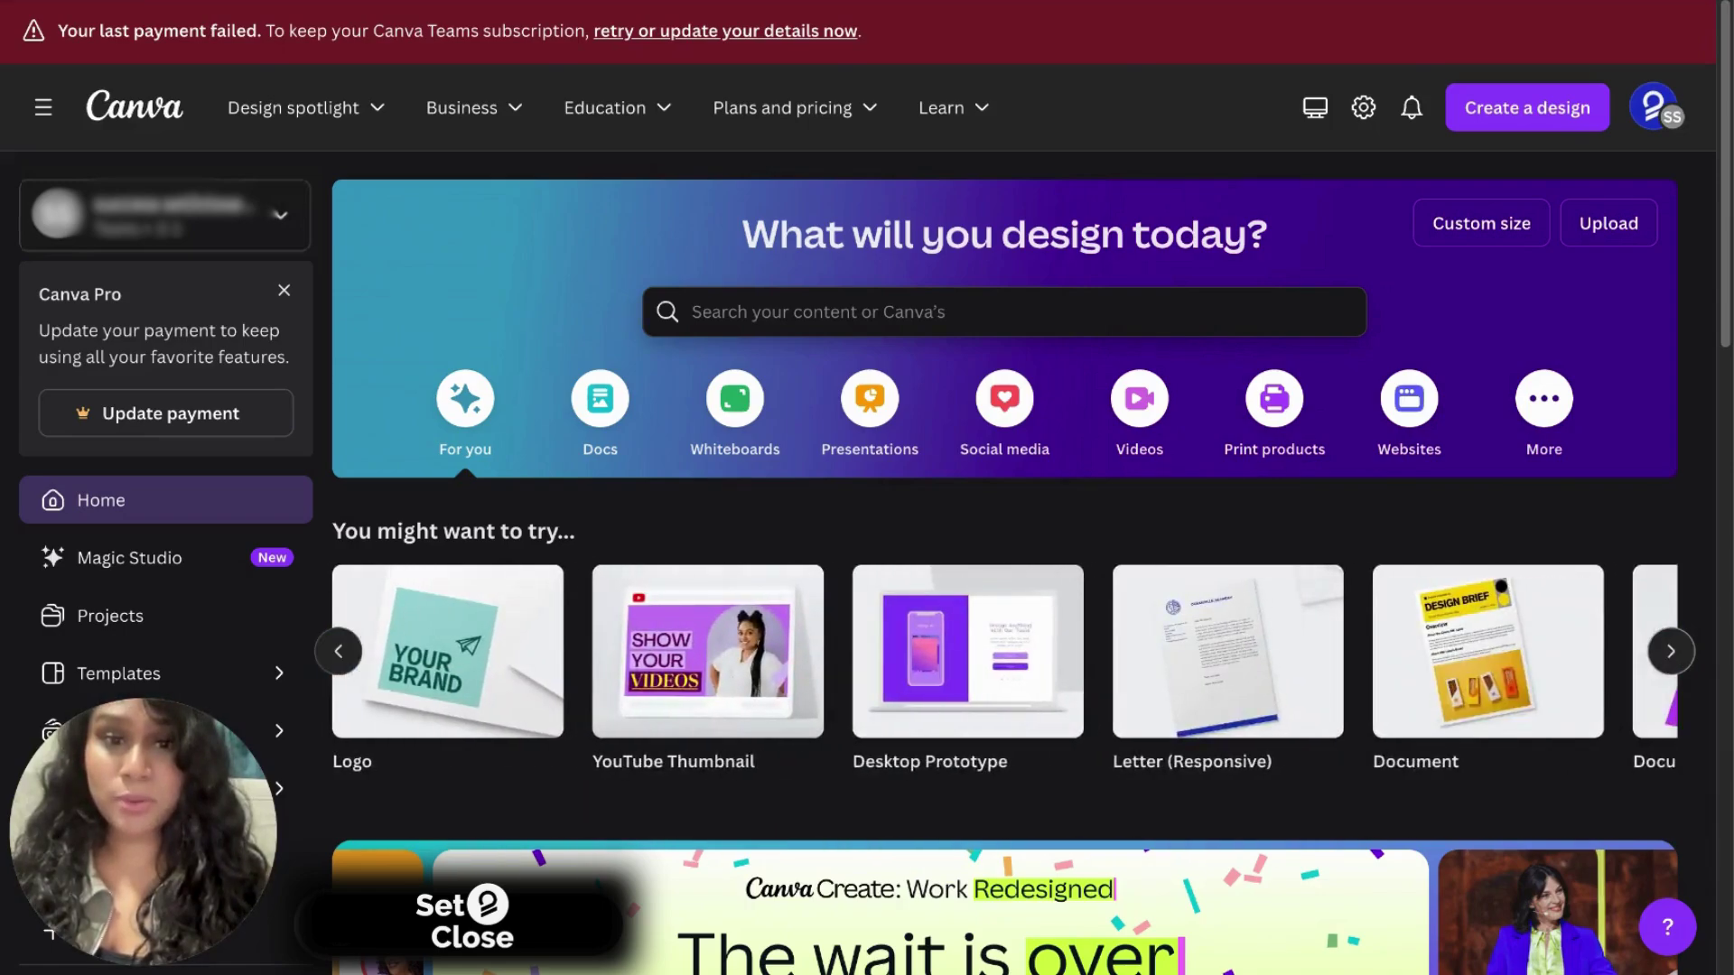
scroll(653, 650, "right", 5)
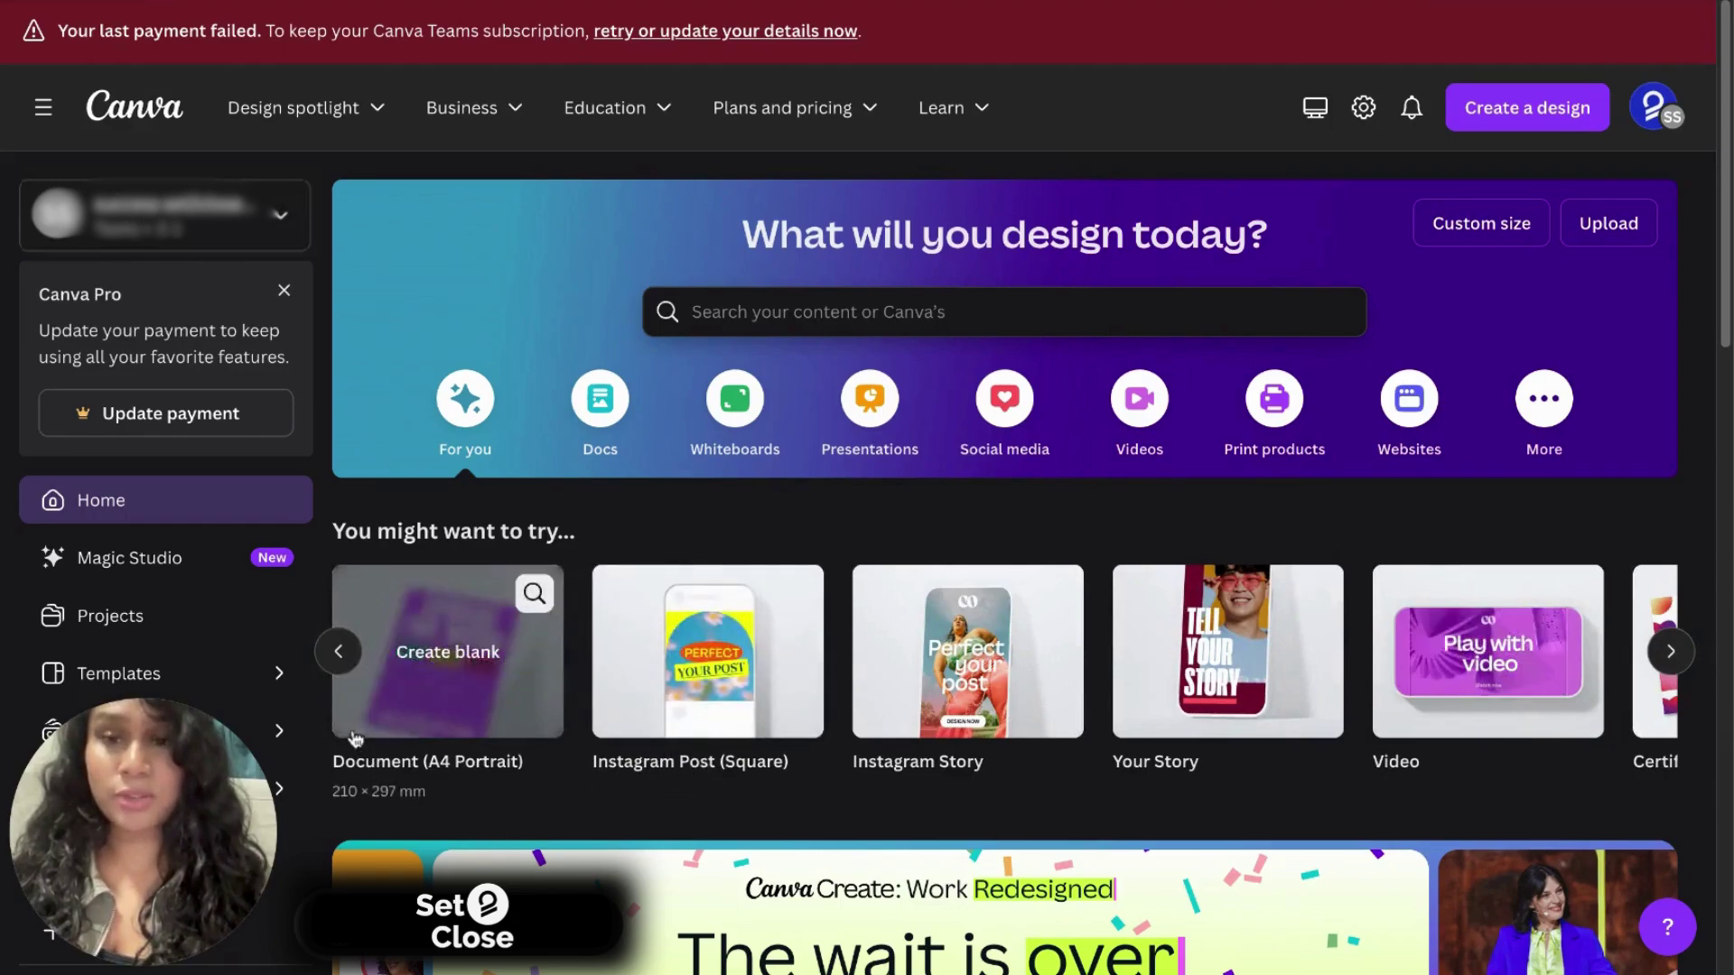
left_click(339, 660)
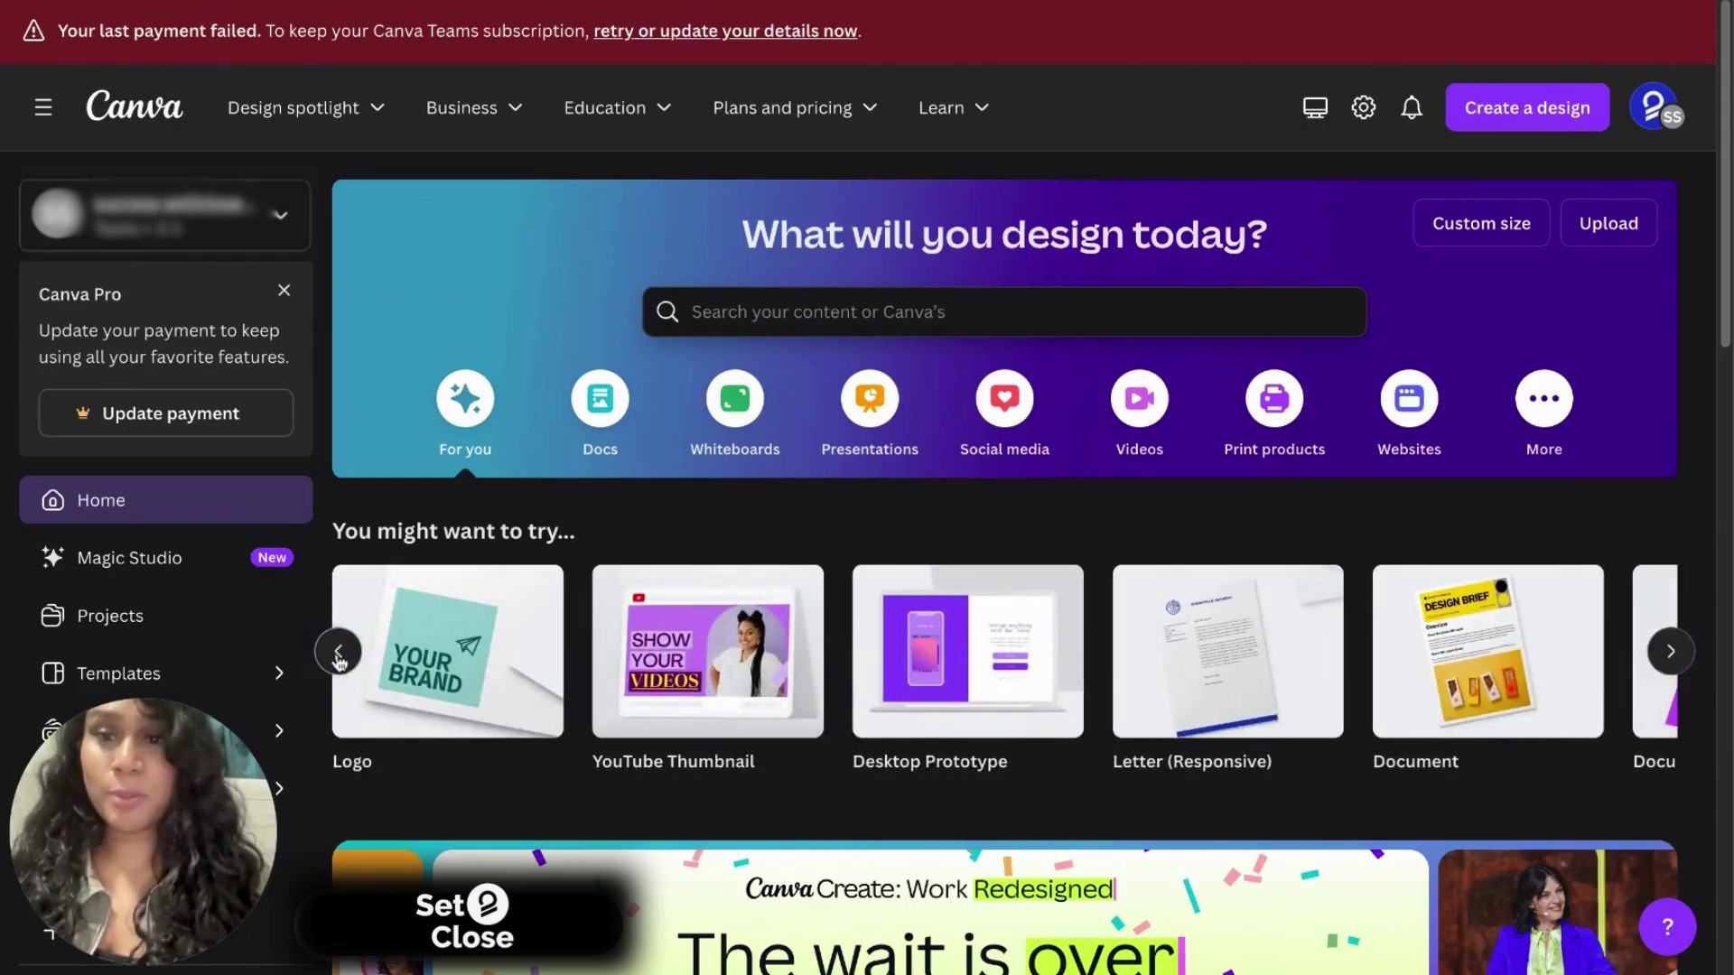
left_click(338, 651)
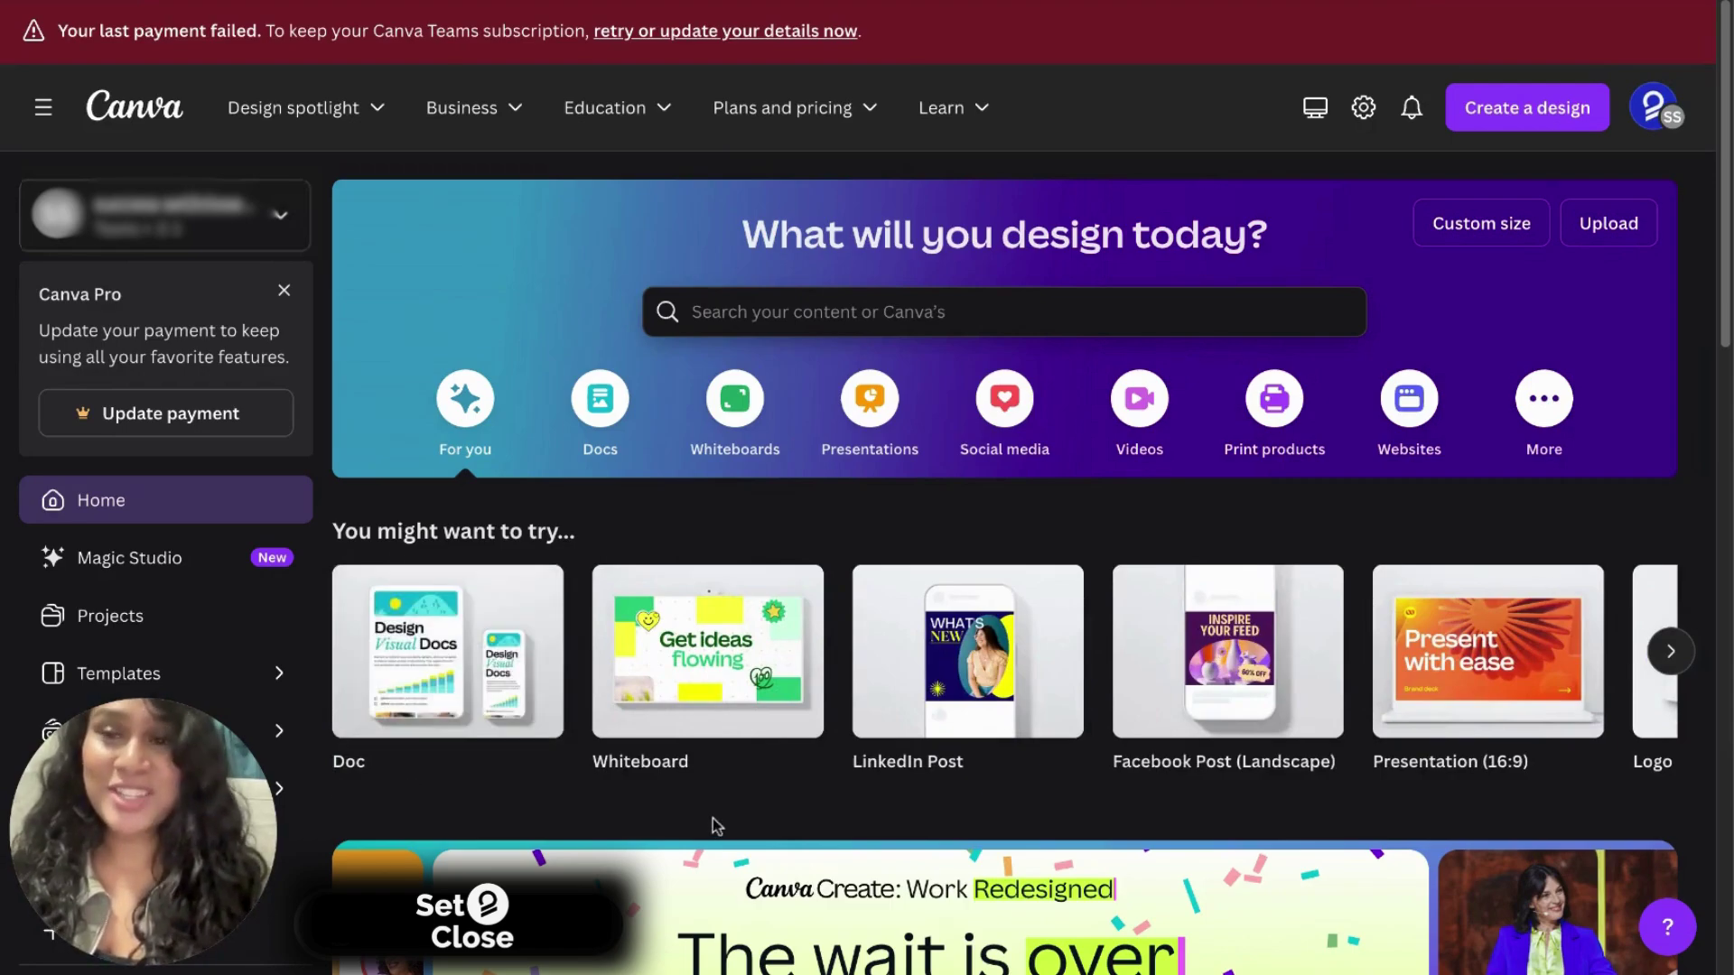
Step: Show the LinkedIn Posts templates and scroll down to the red 'Meet the Founders' design
left_click(228, 689)
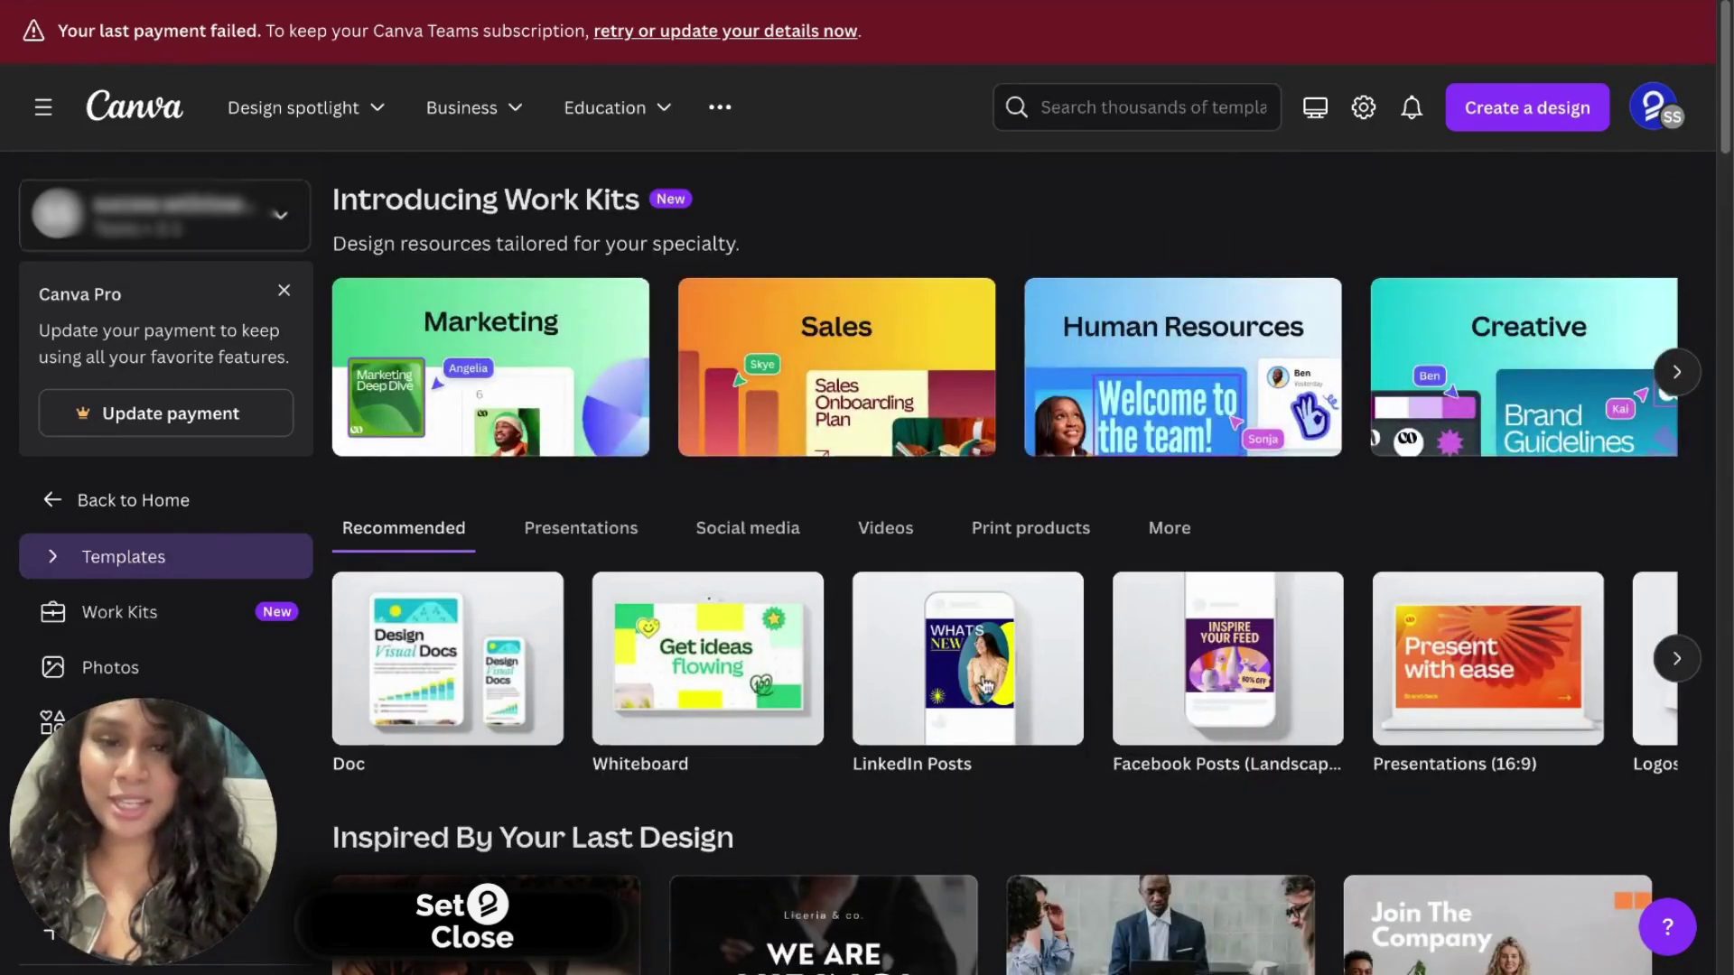
left_click(959, 656)
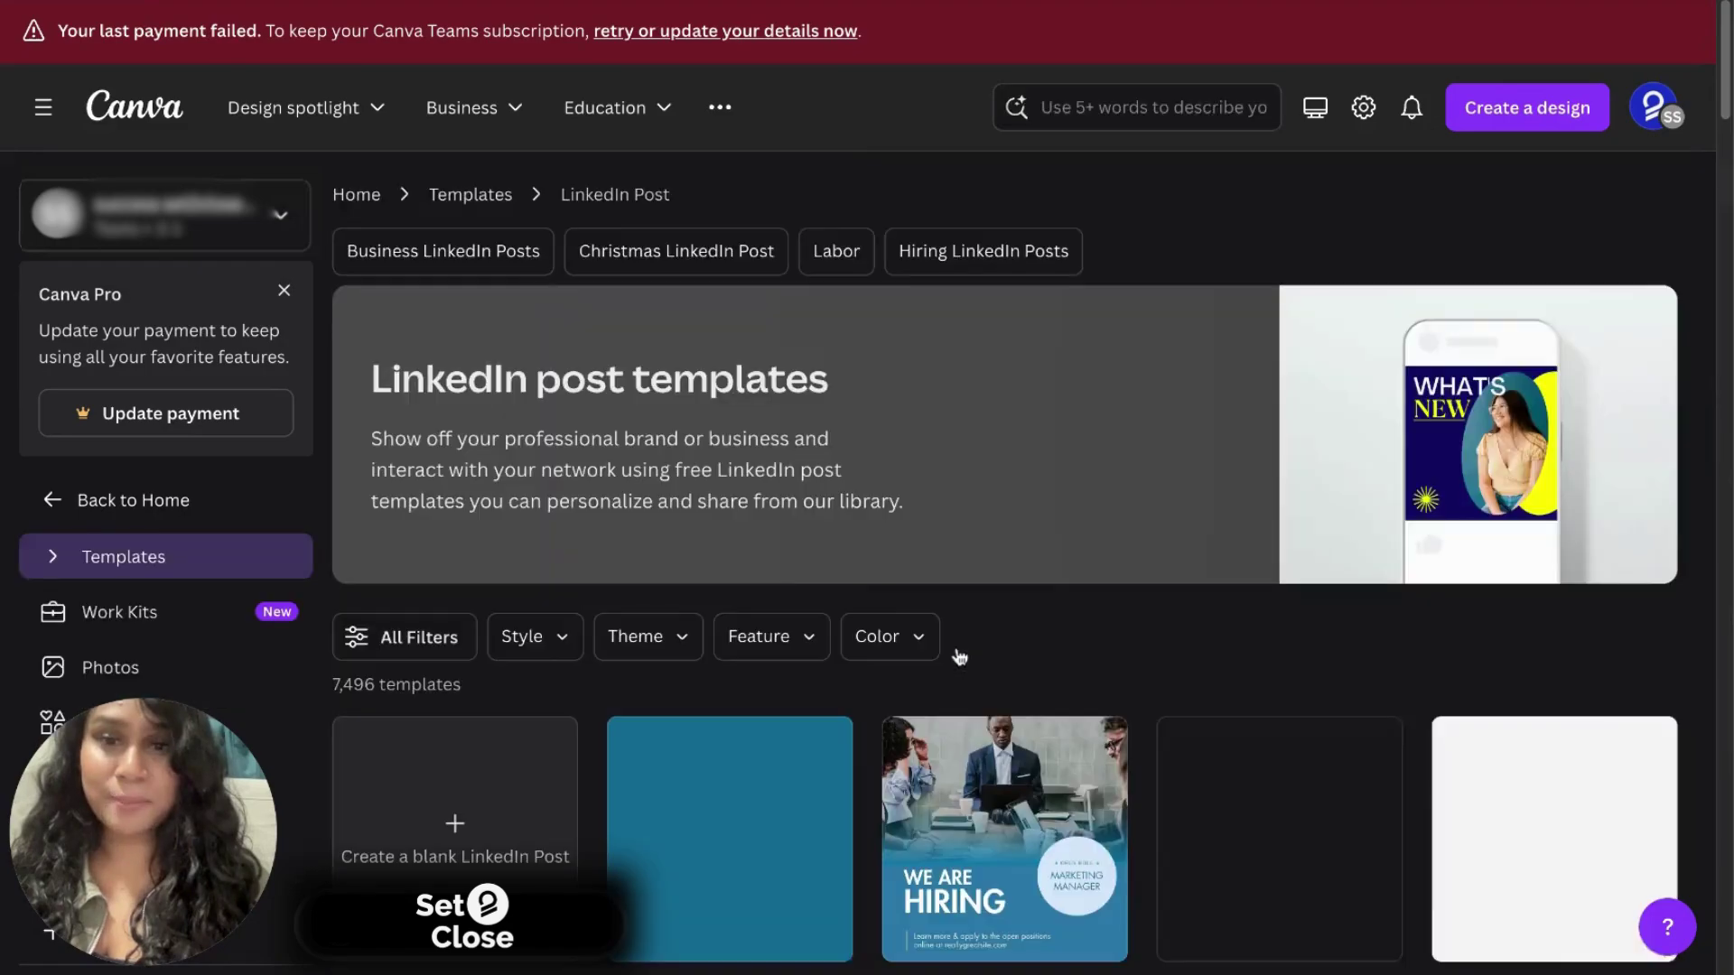
scroll(1437, 641, "down", 3)
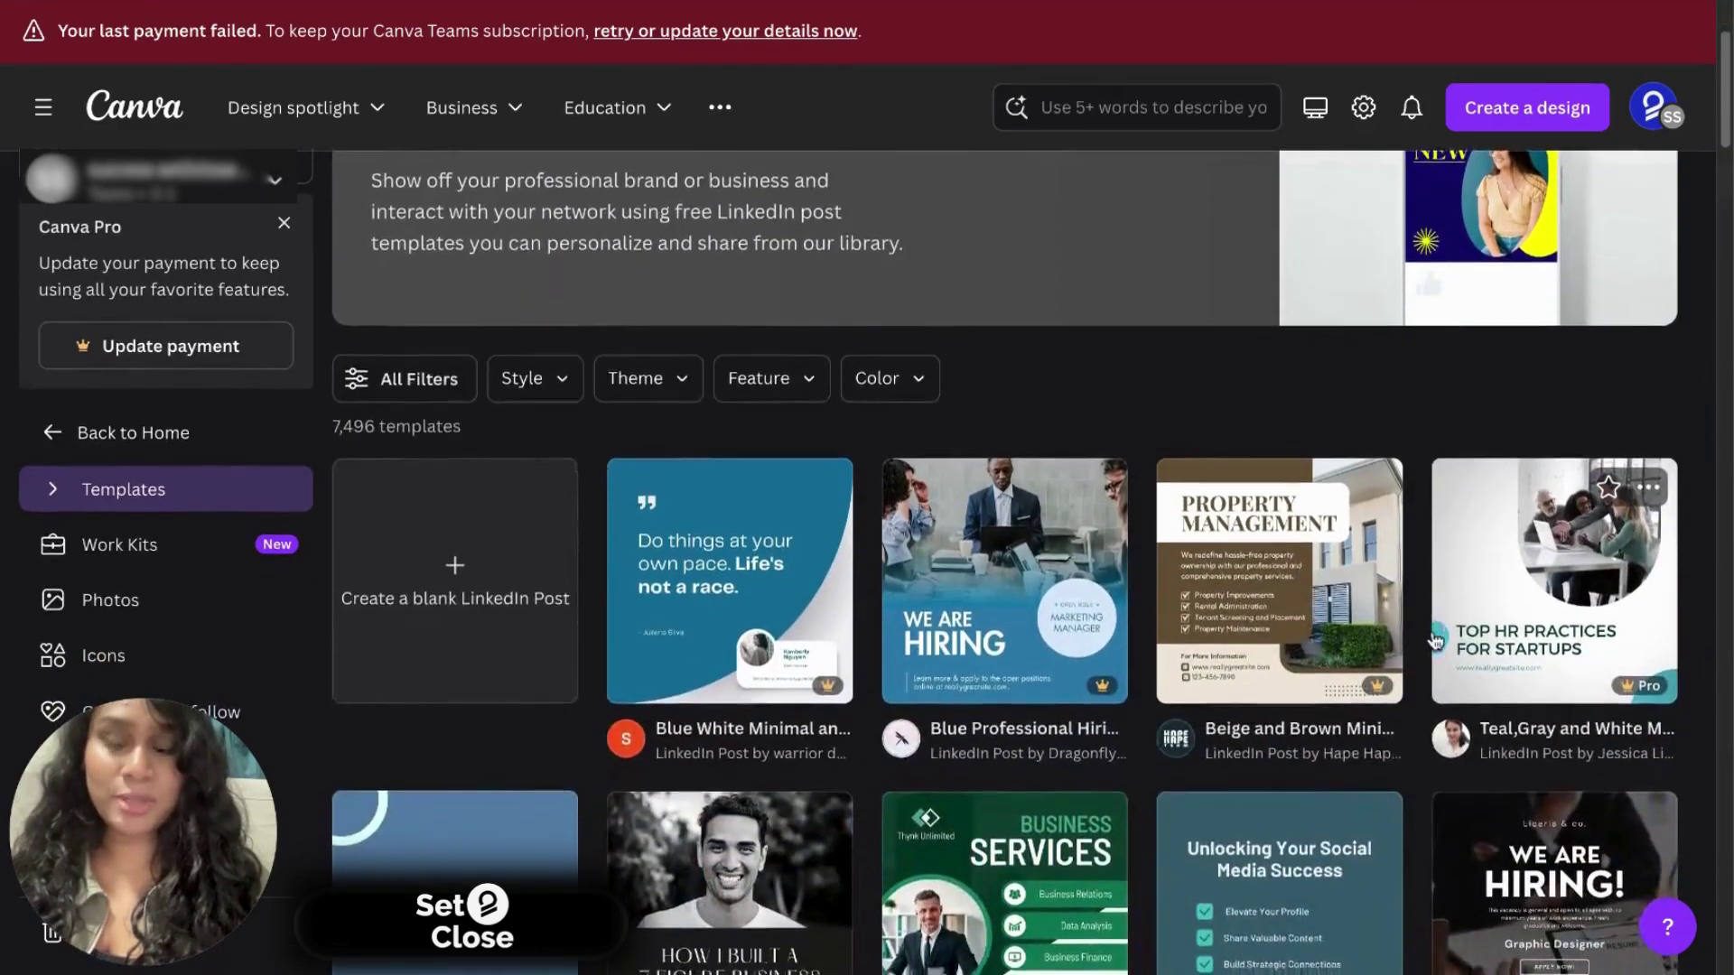
scroll(1437, 641, "down", 1)
scroll(1445, 632, "down", 1)
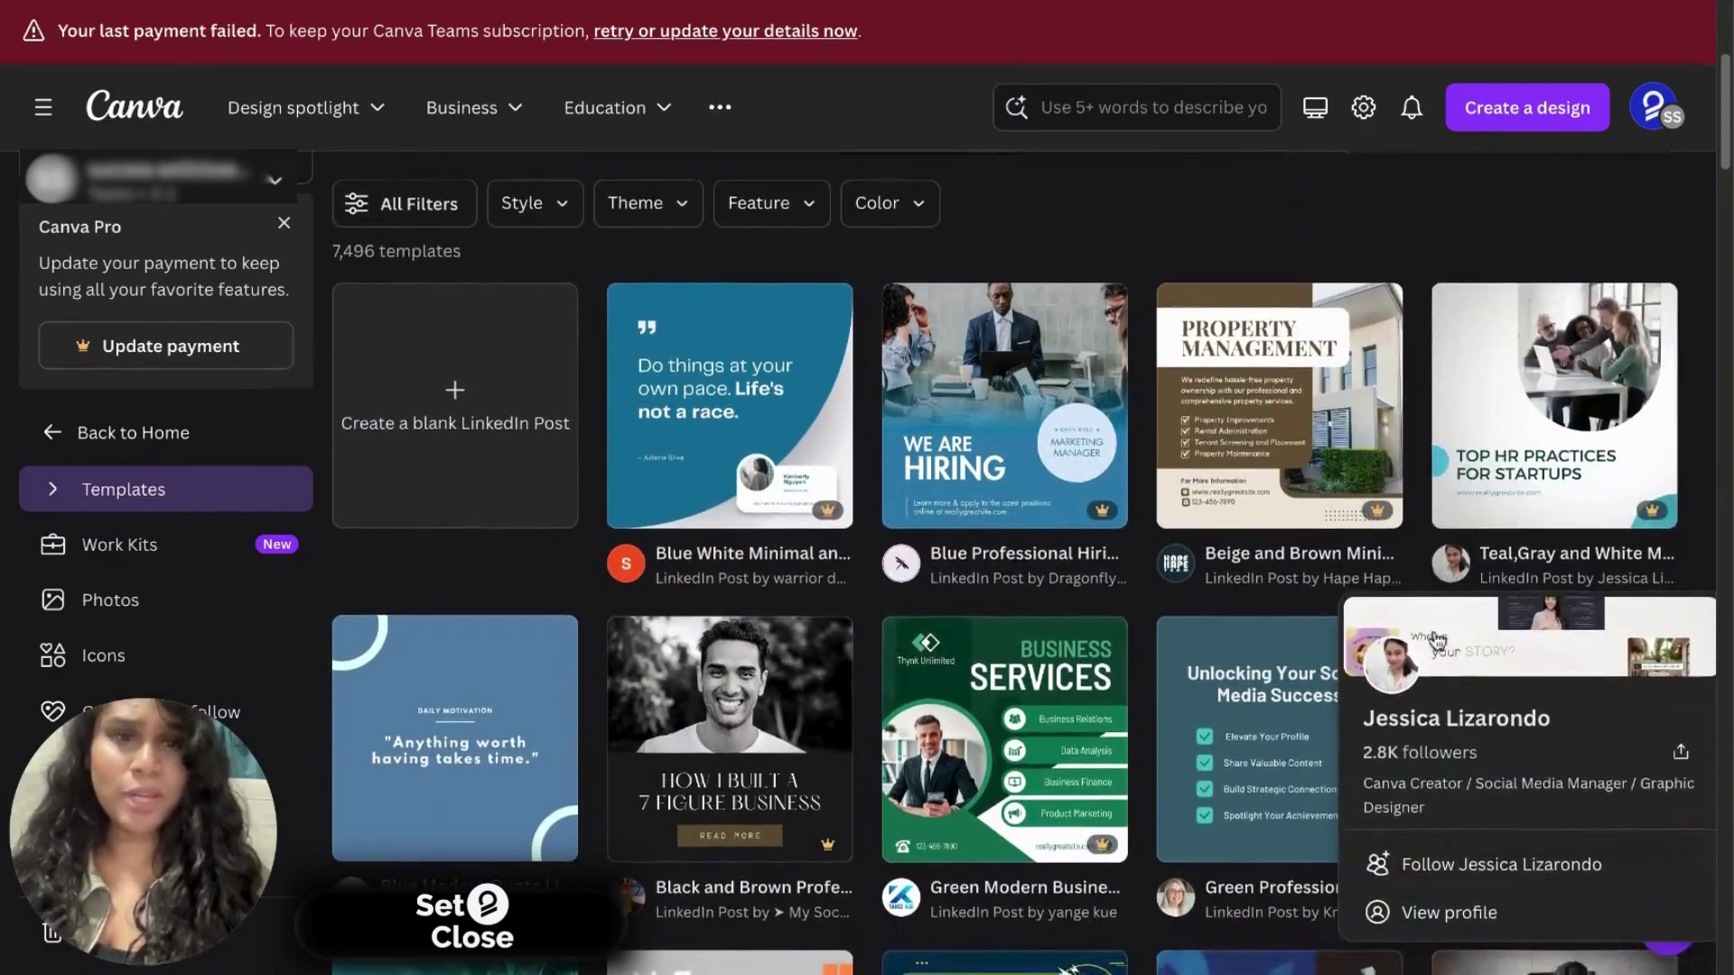
scroll(1571, 521, "down", 1)
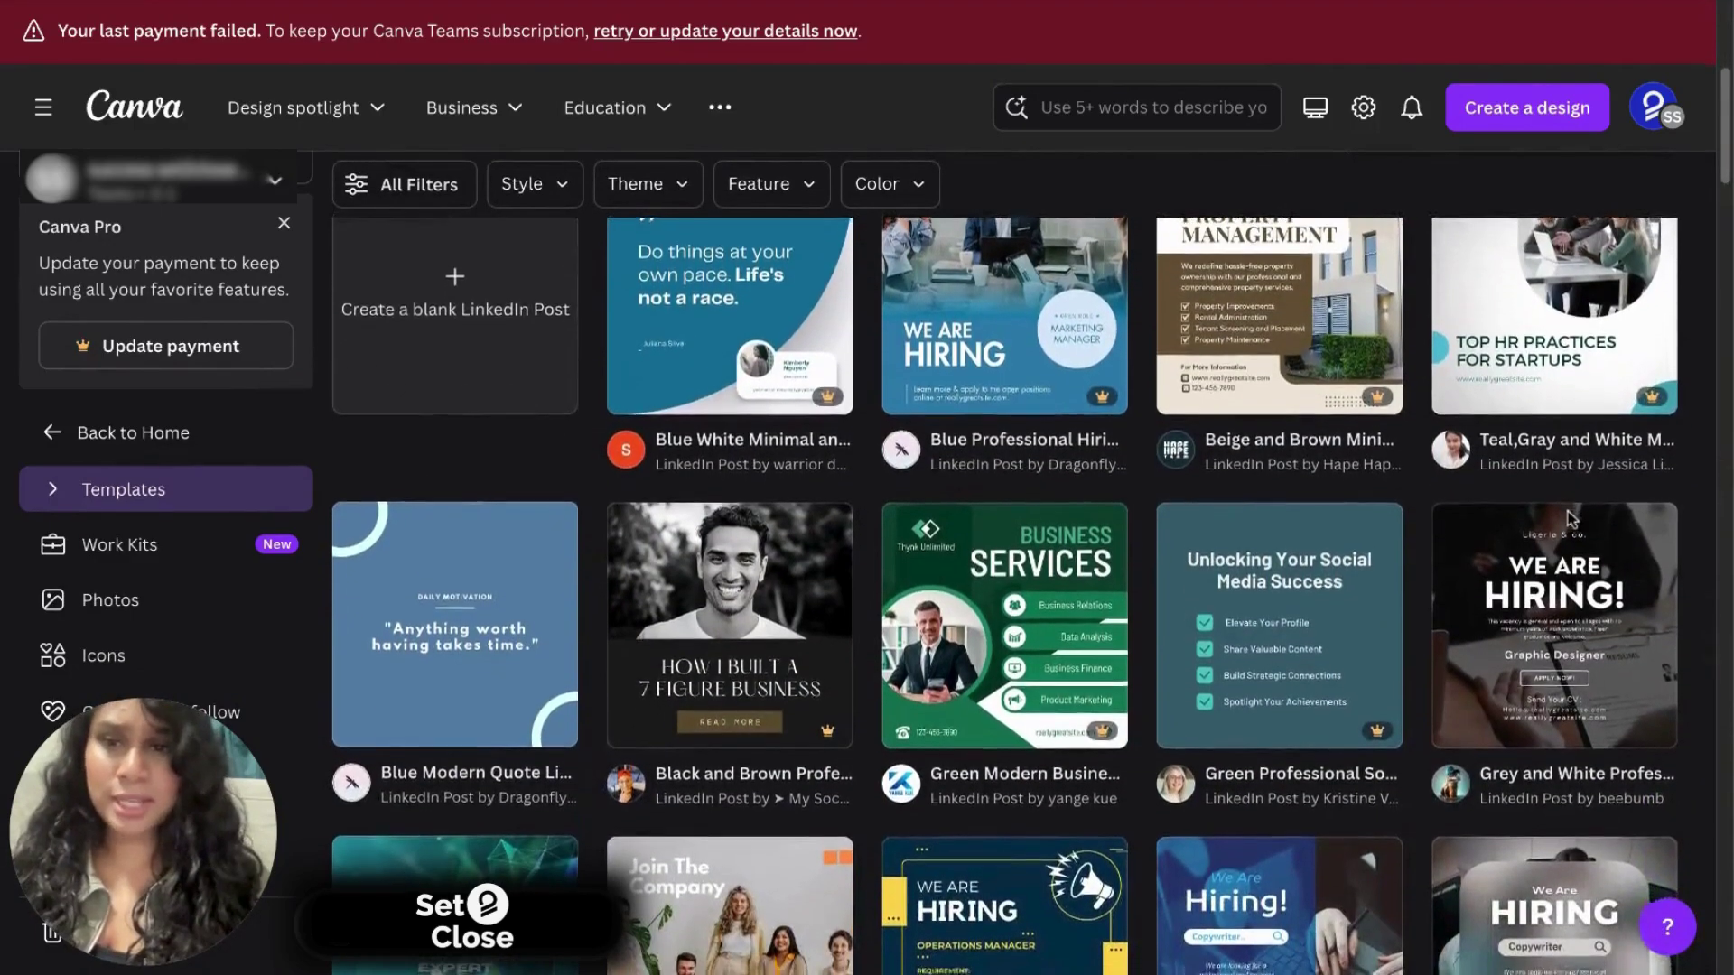
scroll(1571, 521, "down", 1)
scroll(1571, 521, "down", 3)
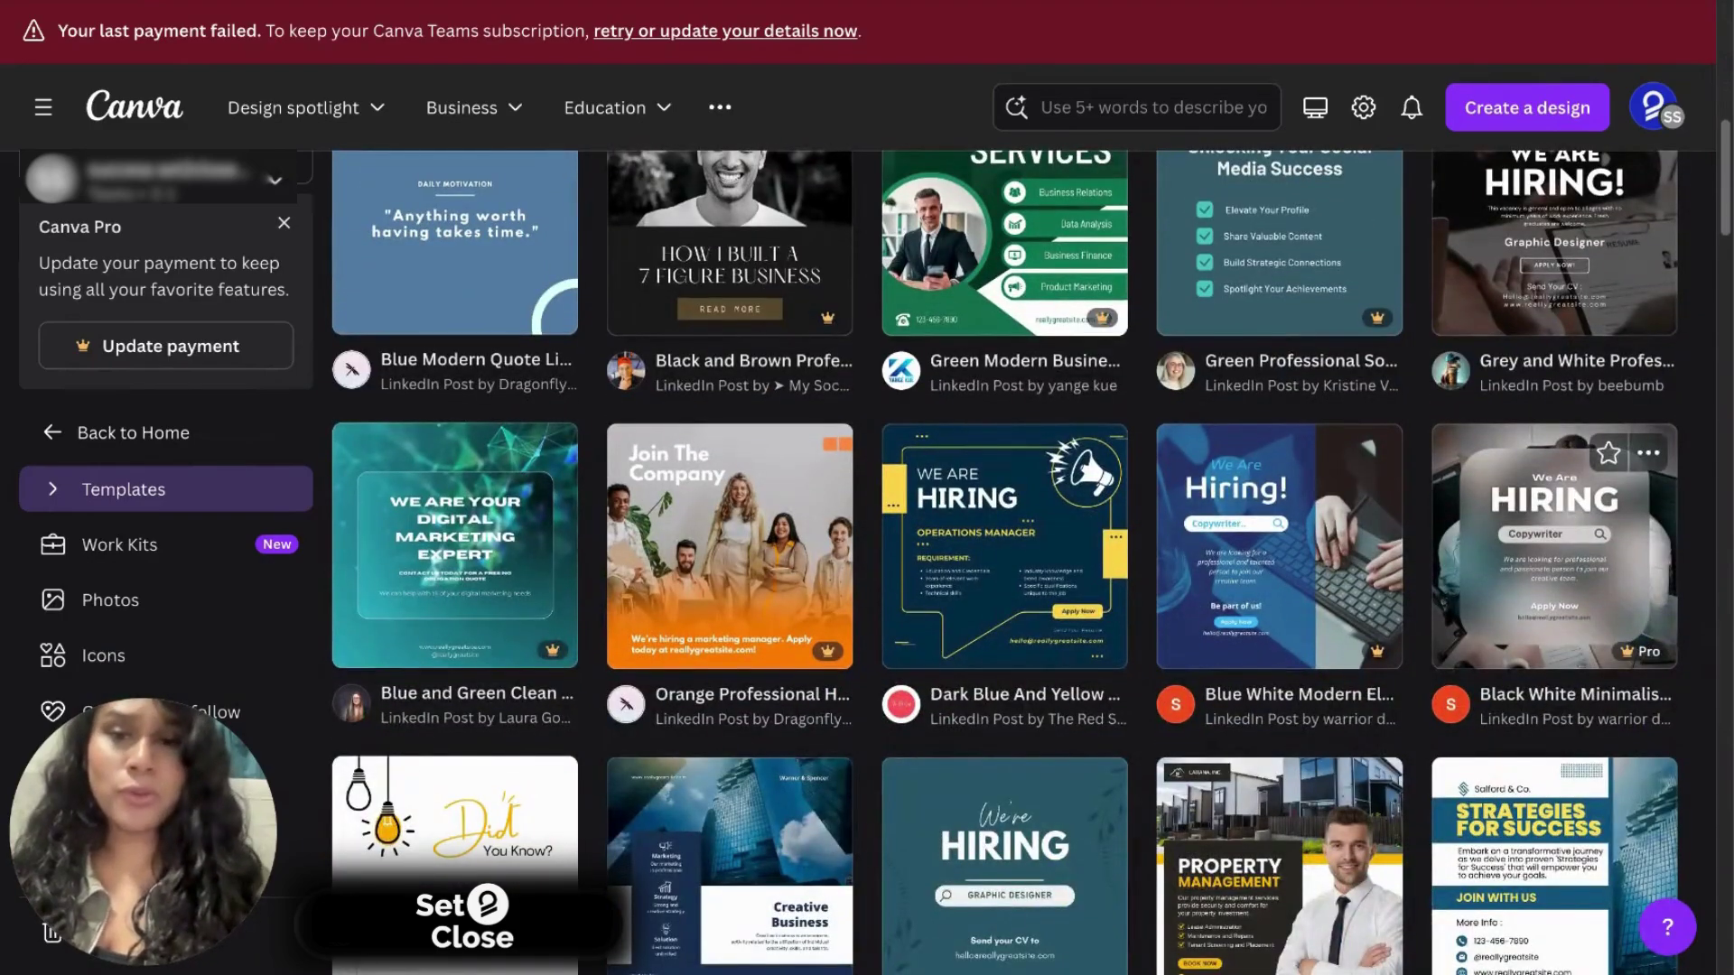
scroll(1560, 567, "down", 1)
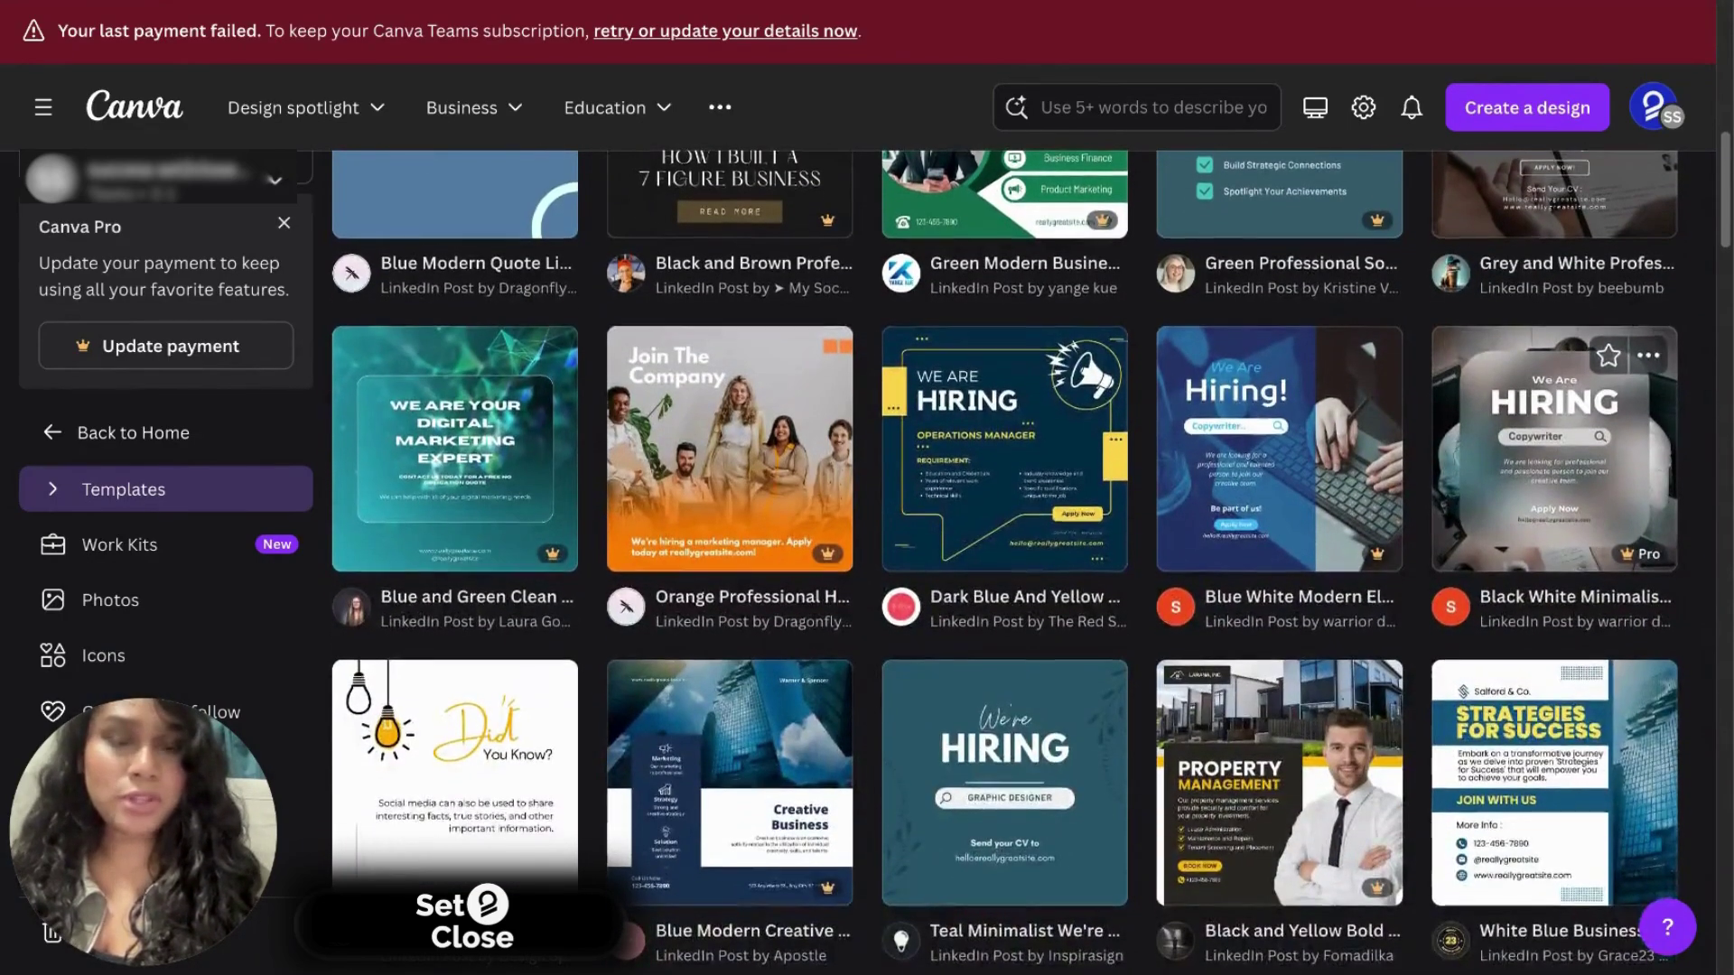
scroll(1562, 560, "down", 6)
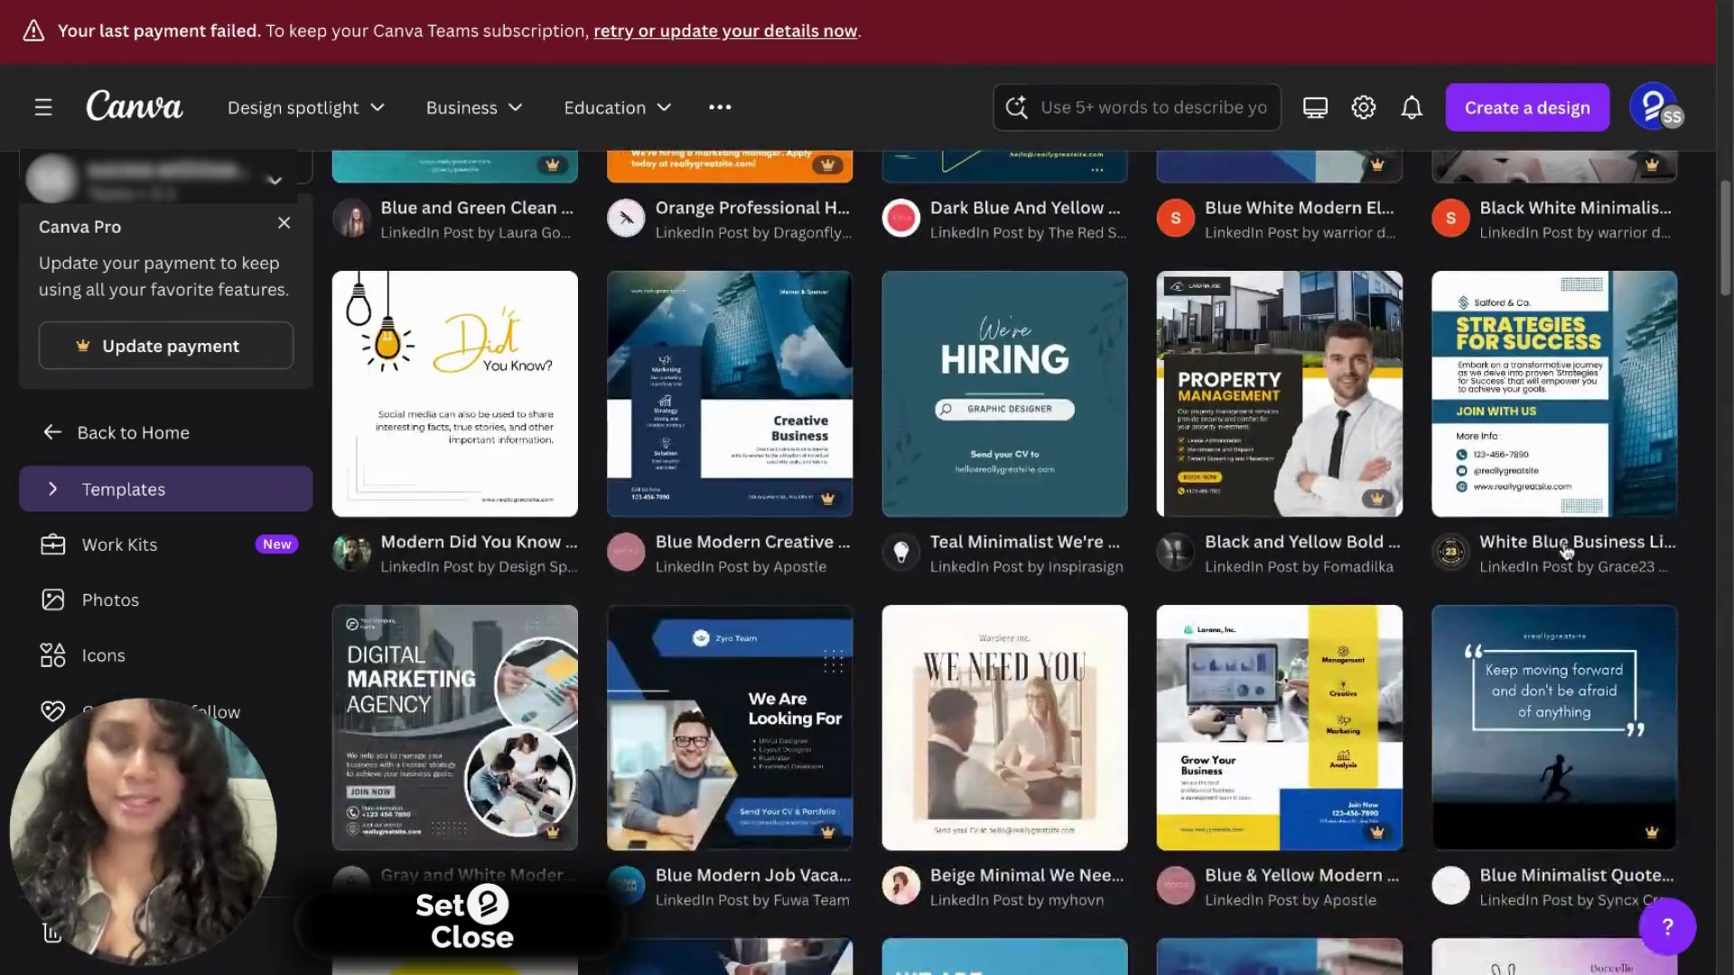
scroll(1567, 552, "down", 10)
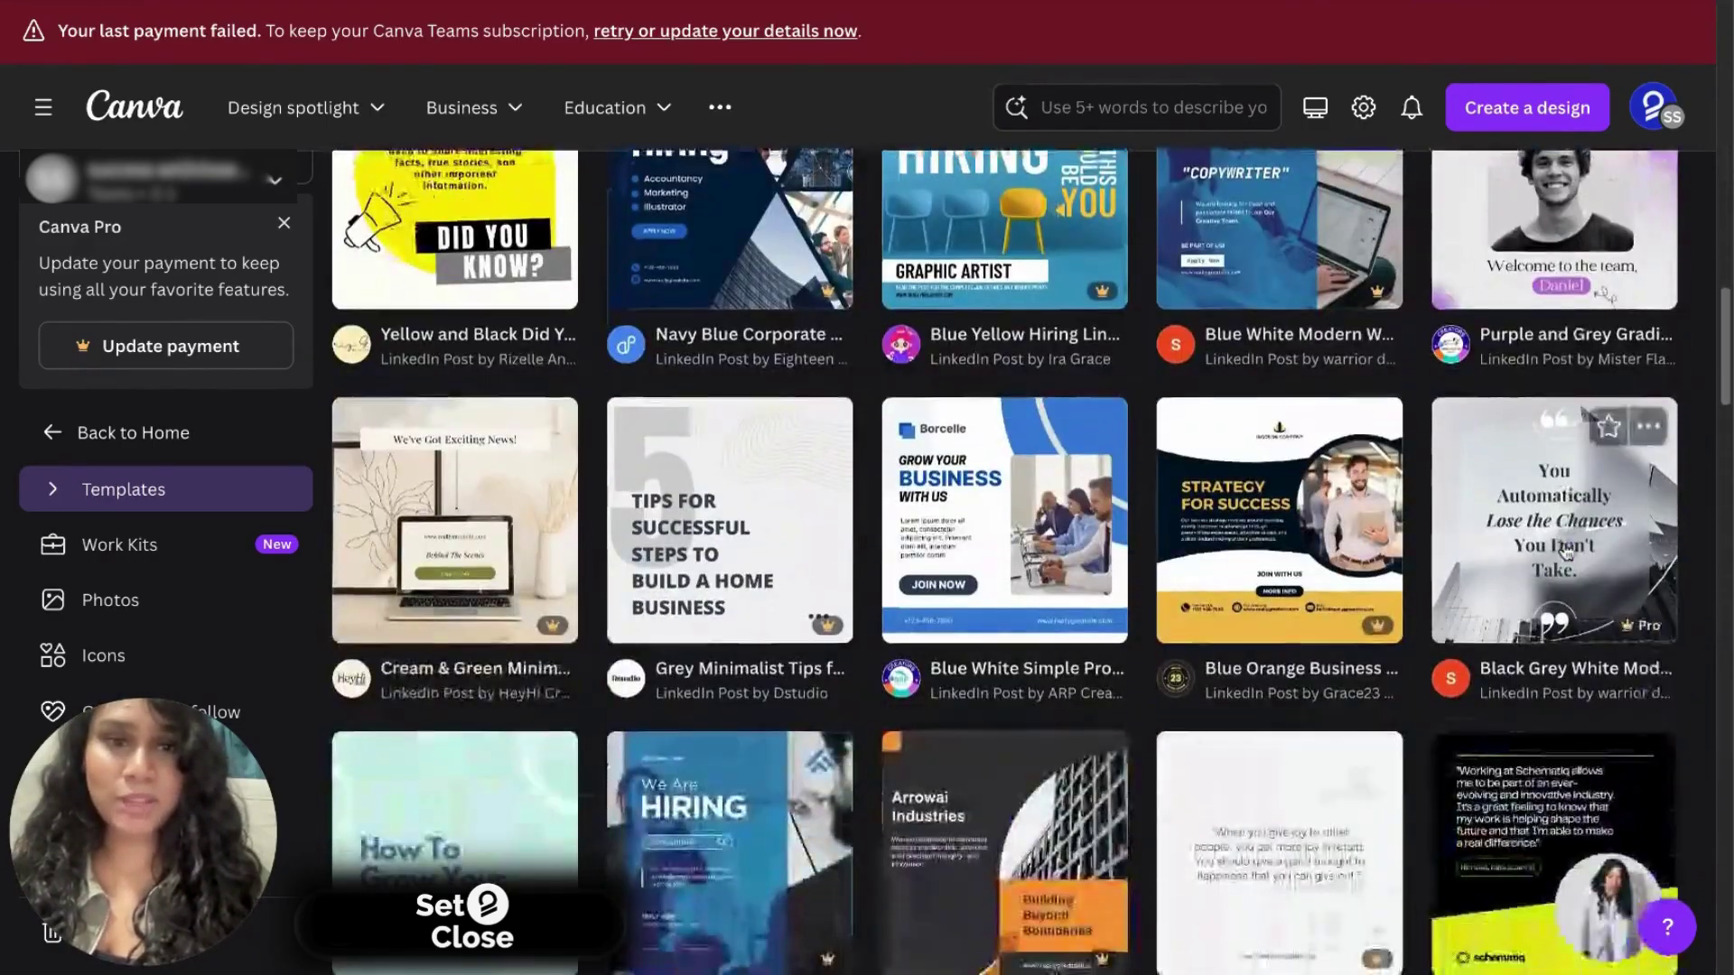
scroll(1567, 551, "down", 1)
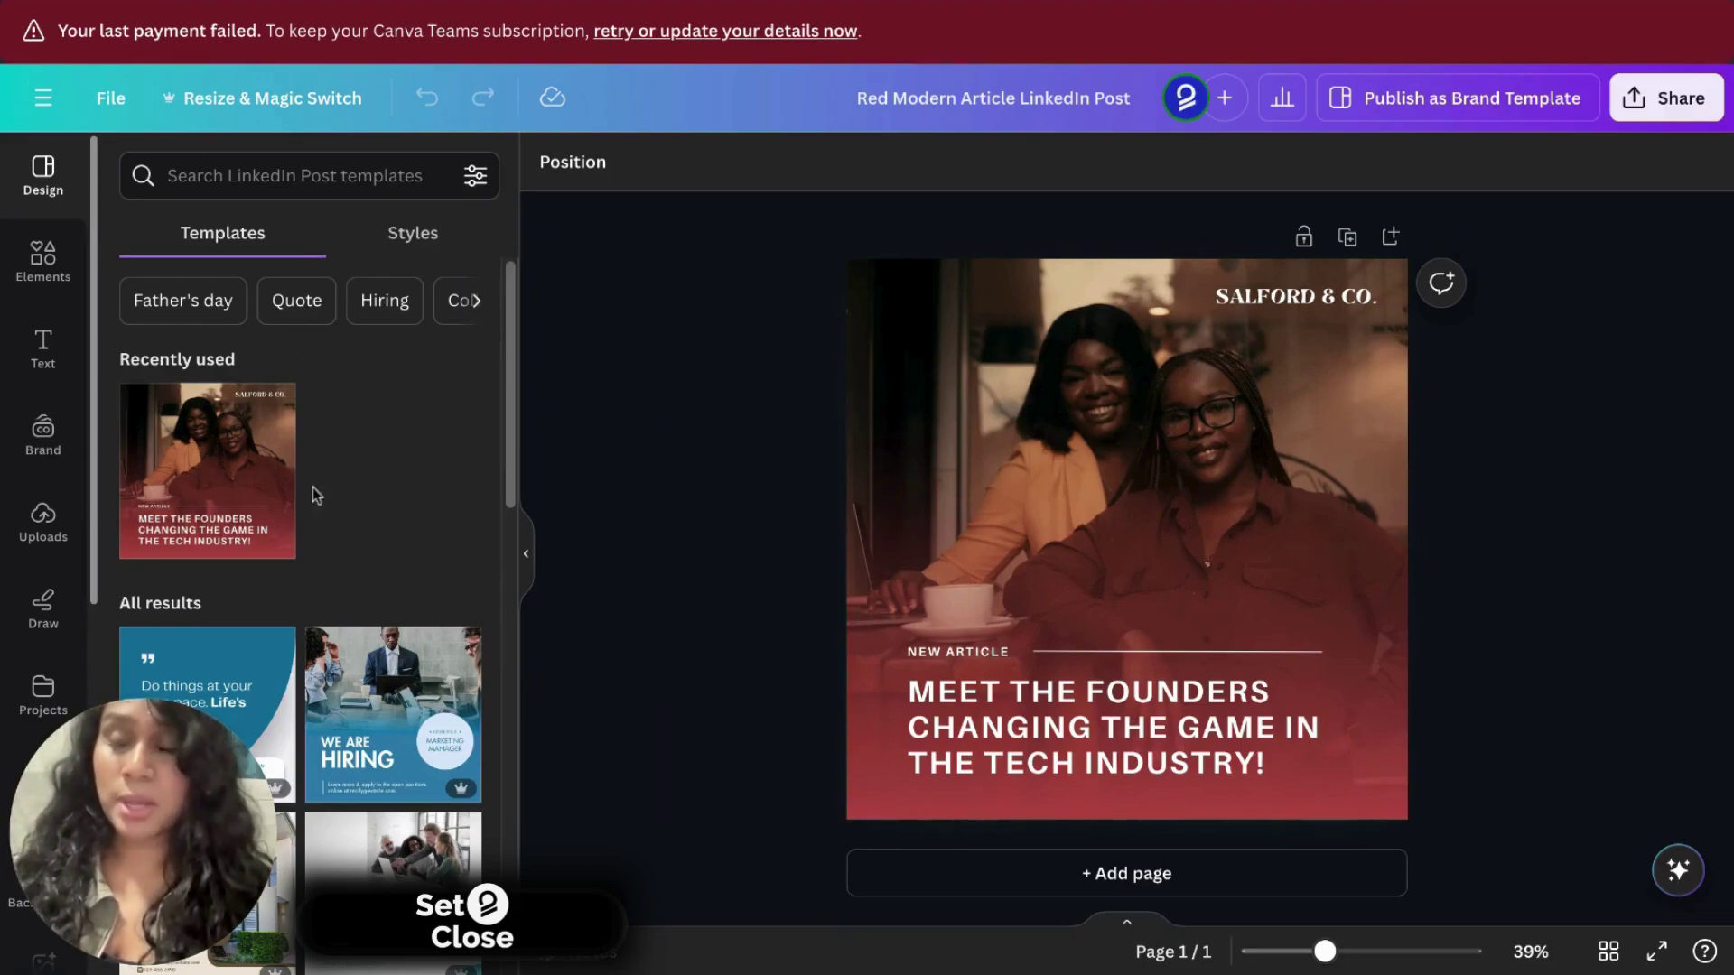
Step: Check Uploads, then scroll the Elements panel down to its AI image generator section
left_click(33, 540)
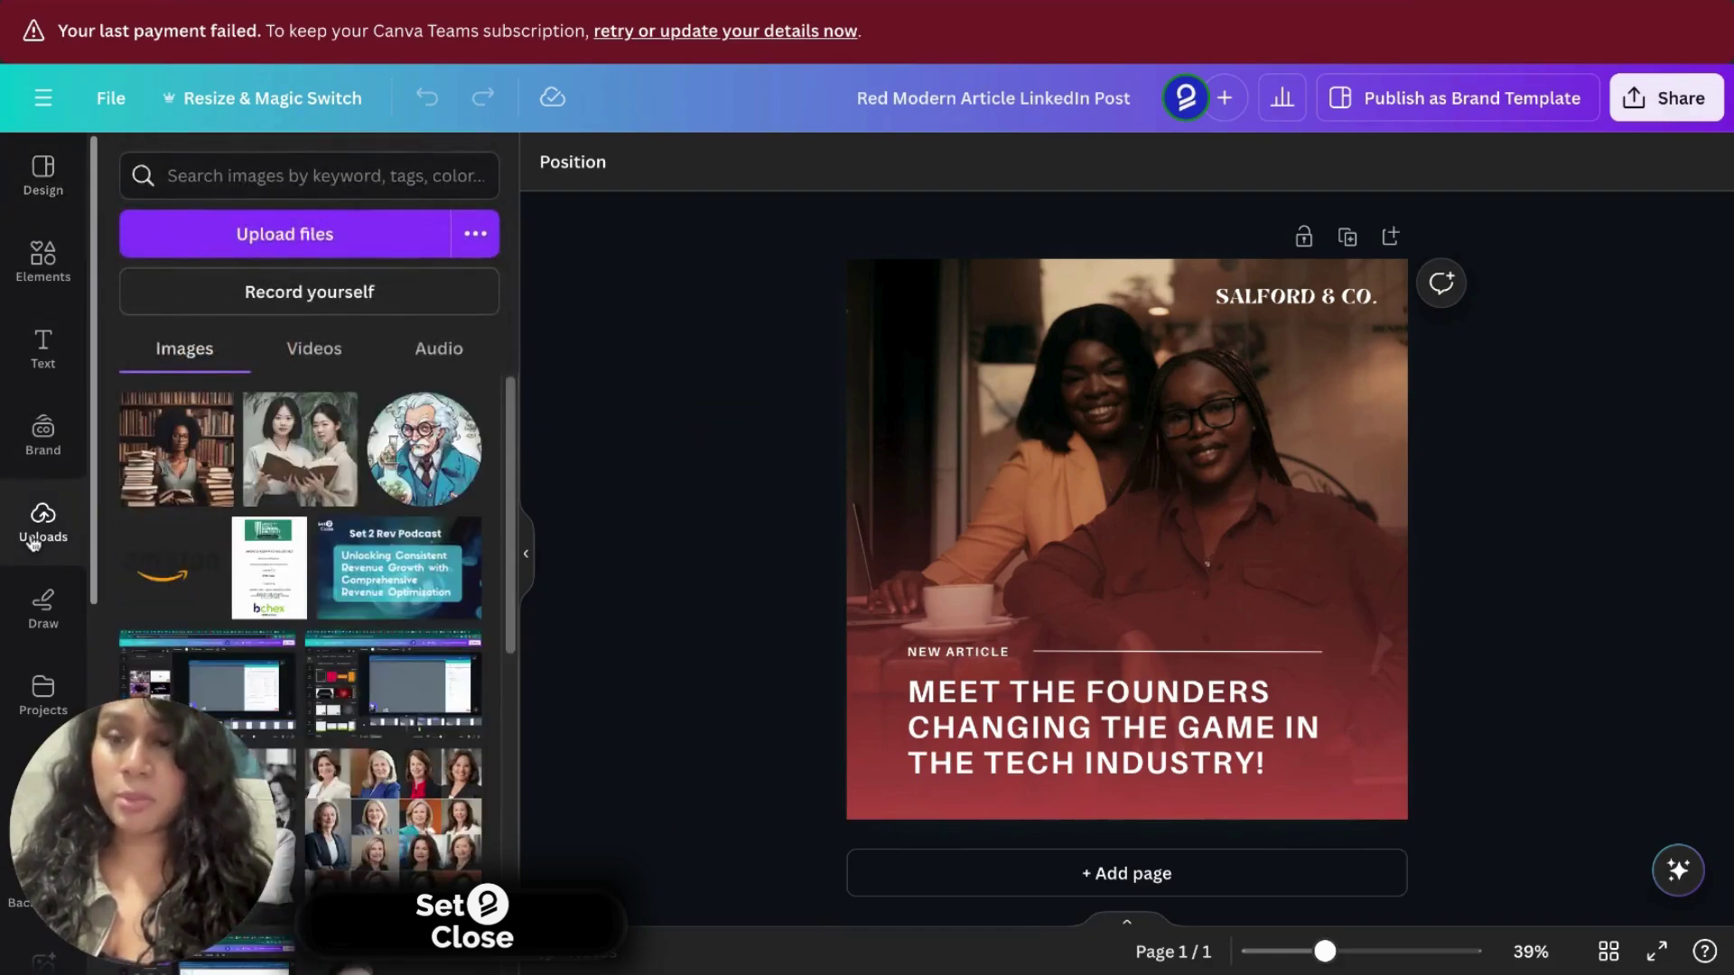
left_click(38, 261)
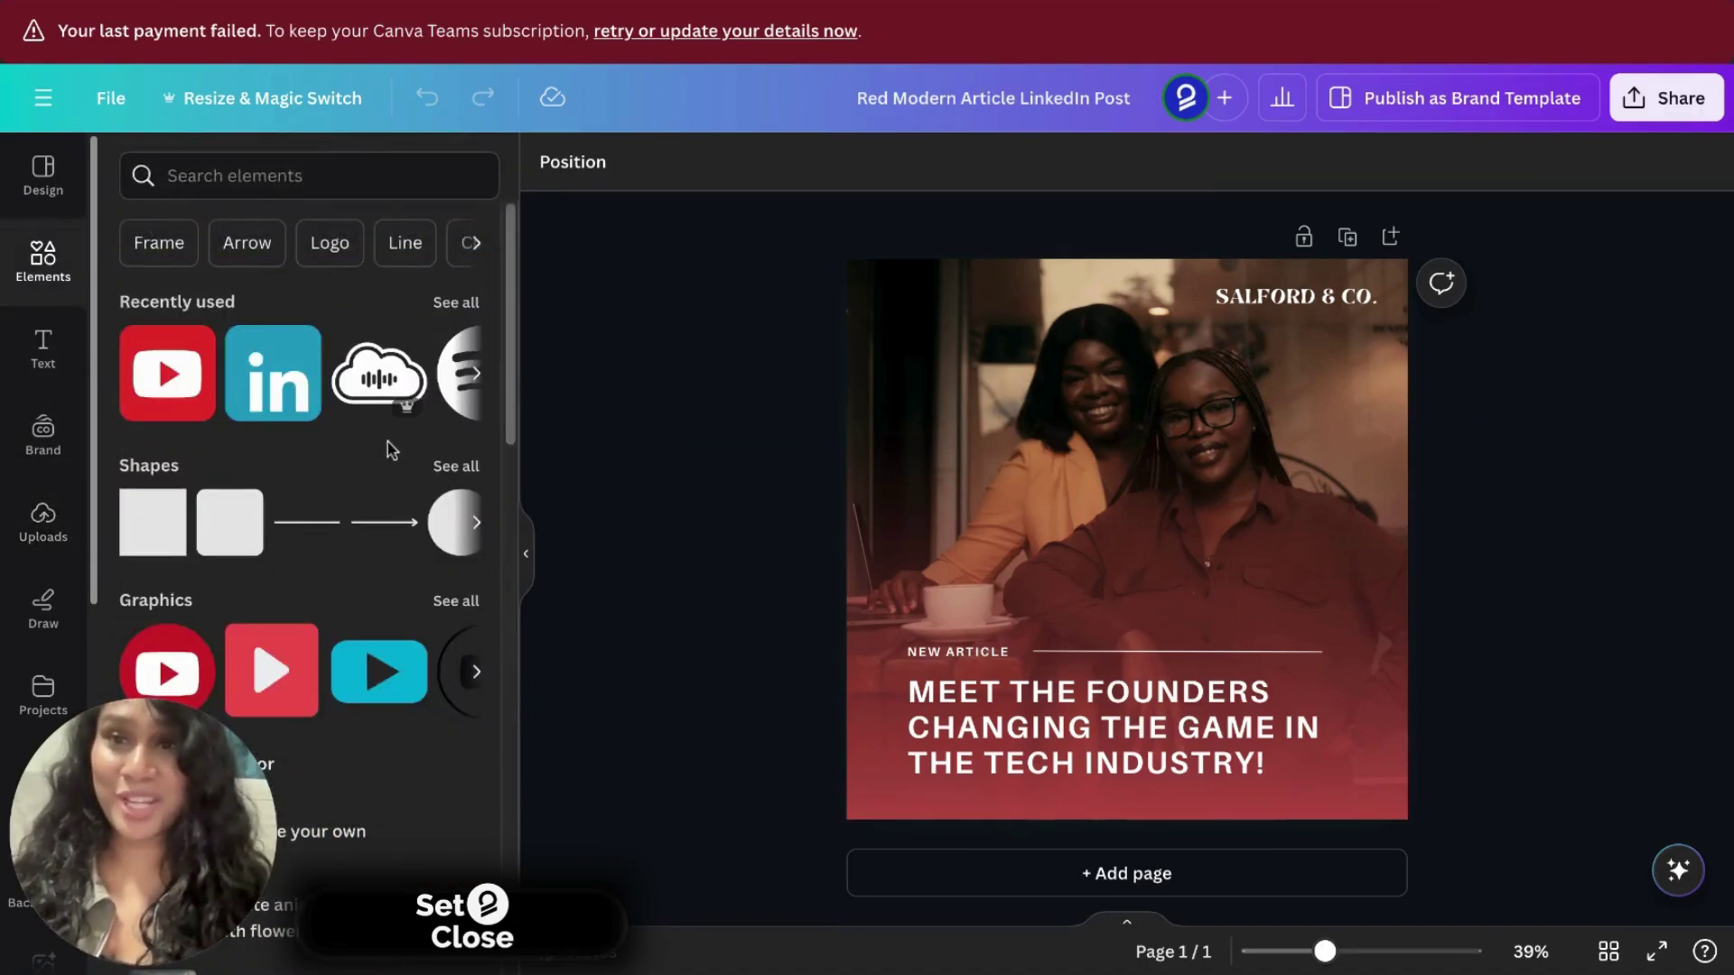
scroll(387, 449, "down", 2)
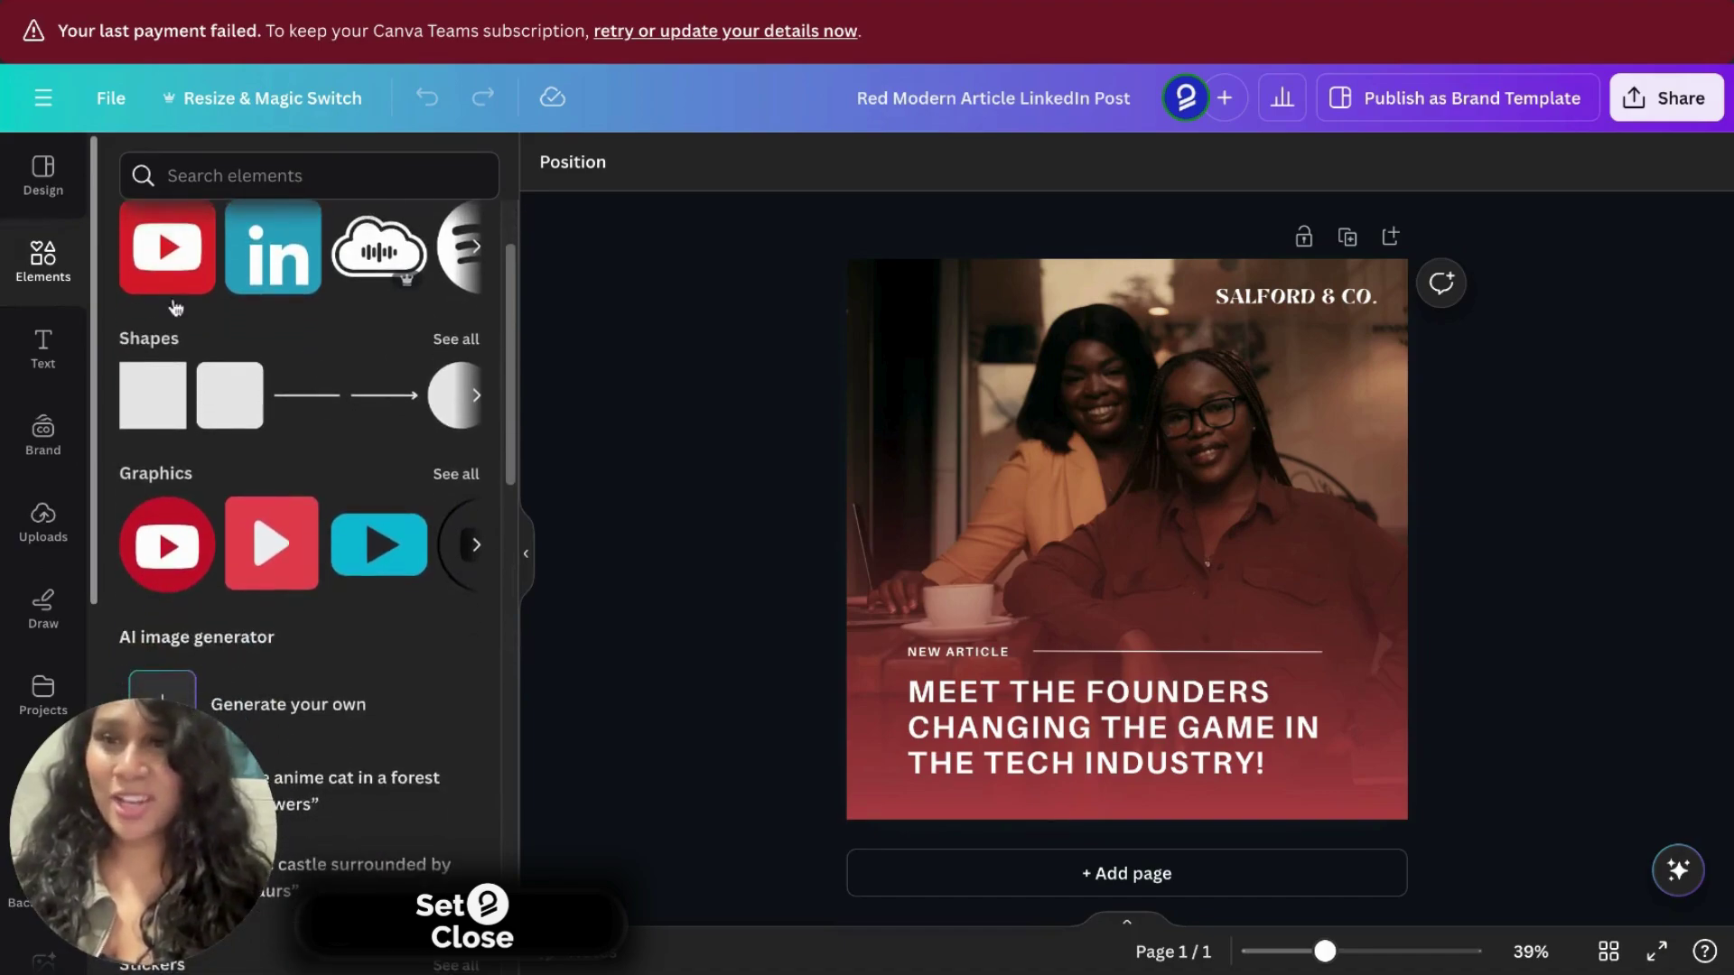
scroll(313, 359, "down", 5)
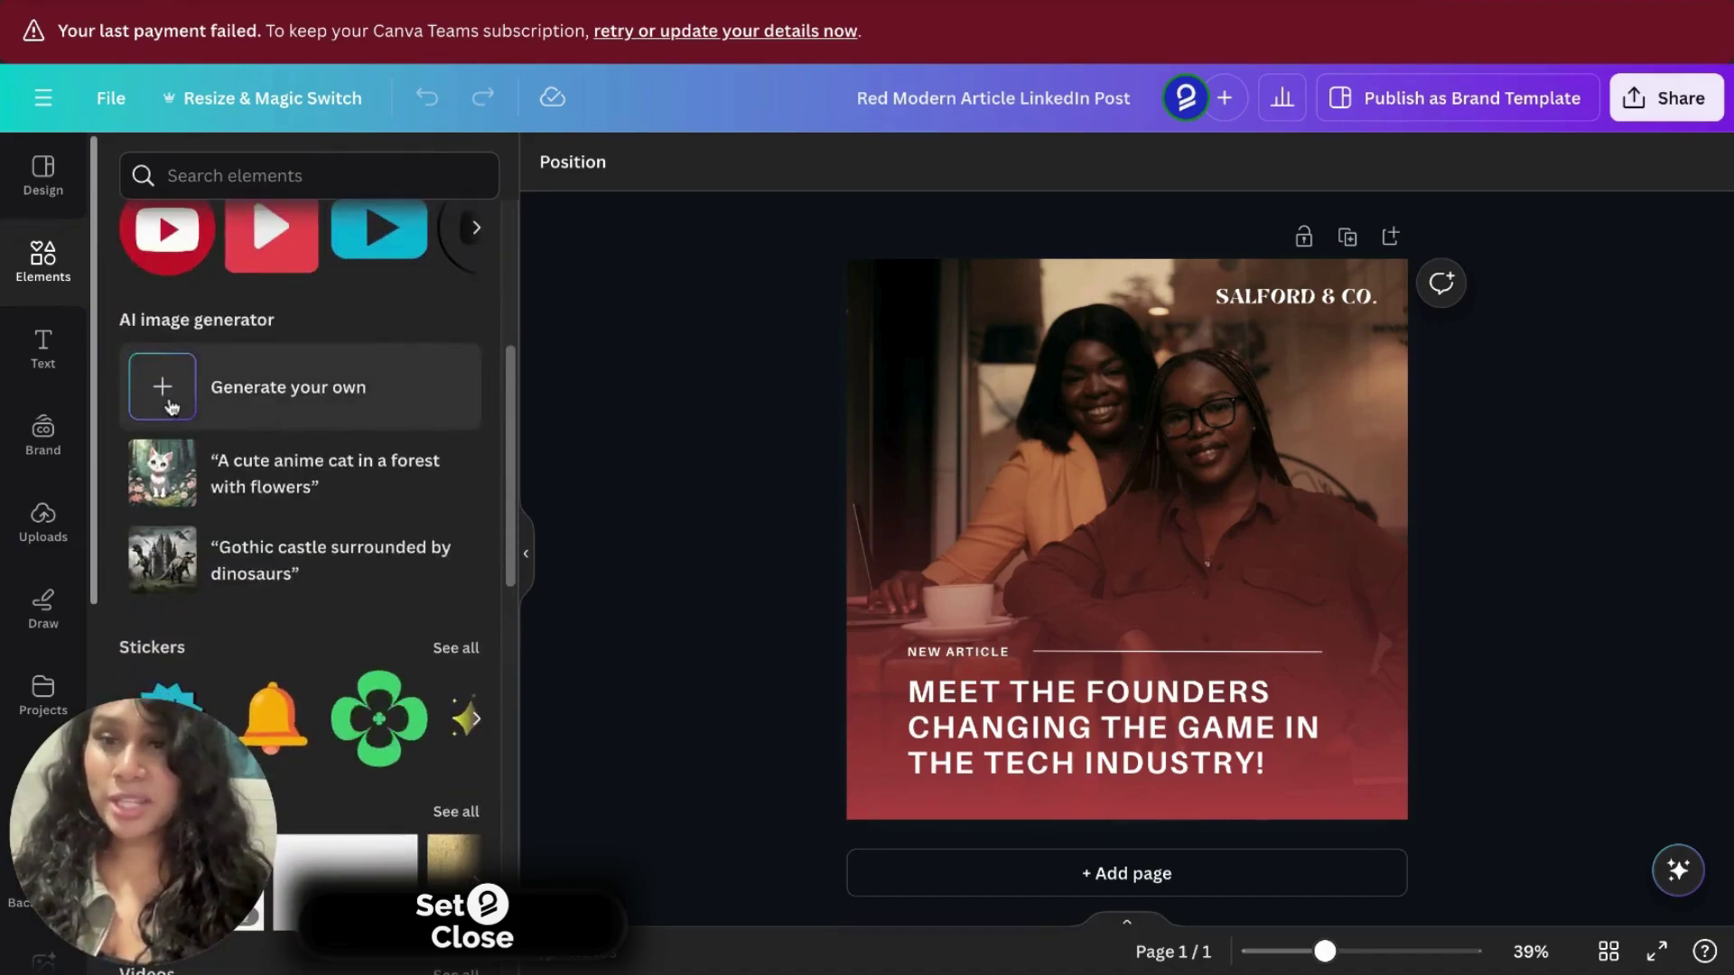
Step: Generate Magic Media images from the prompt 'women holding books and similing'
left_click(163, 397)
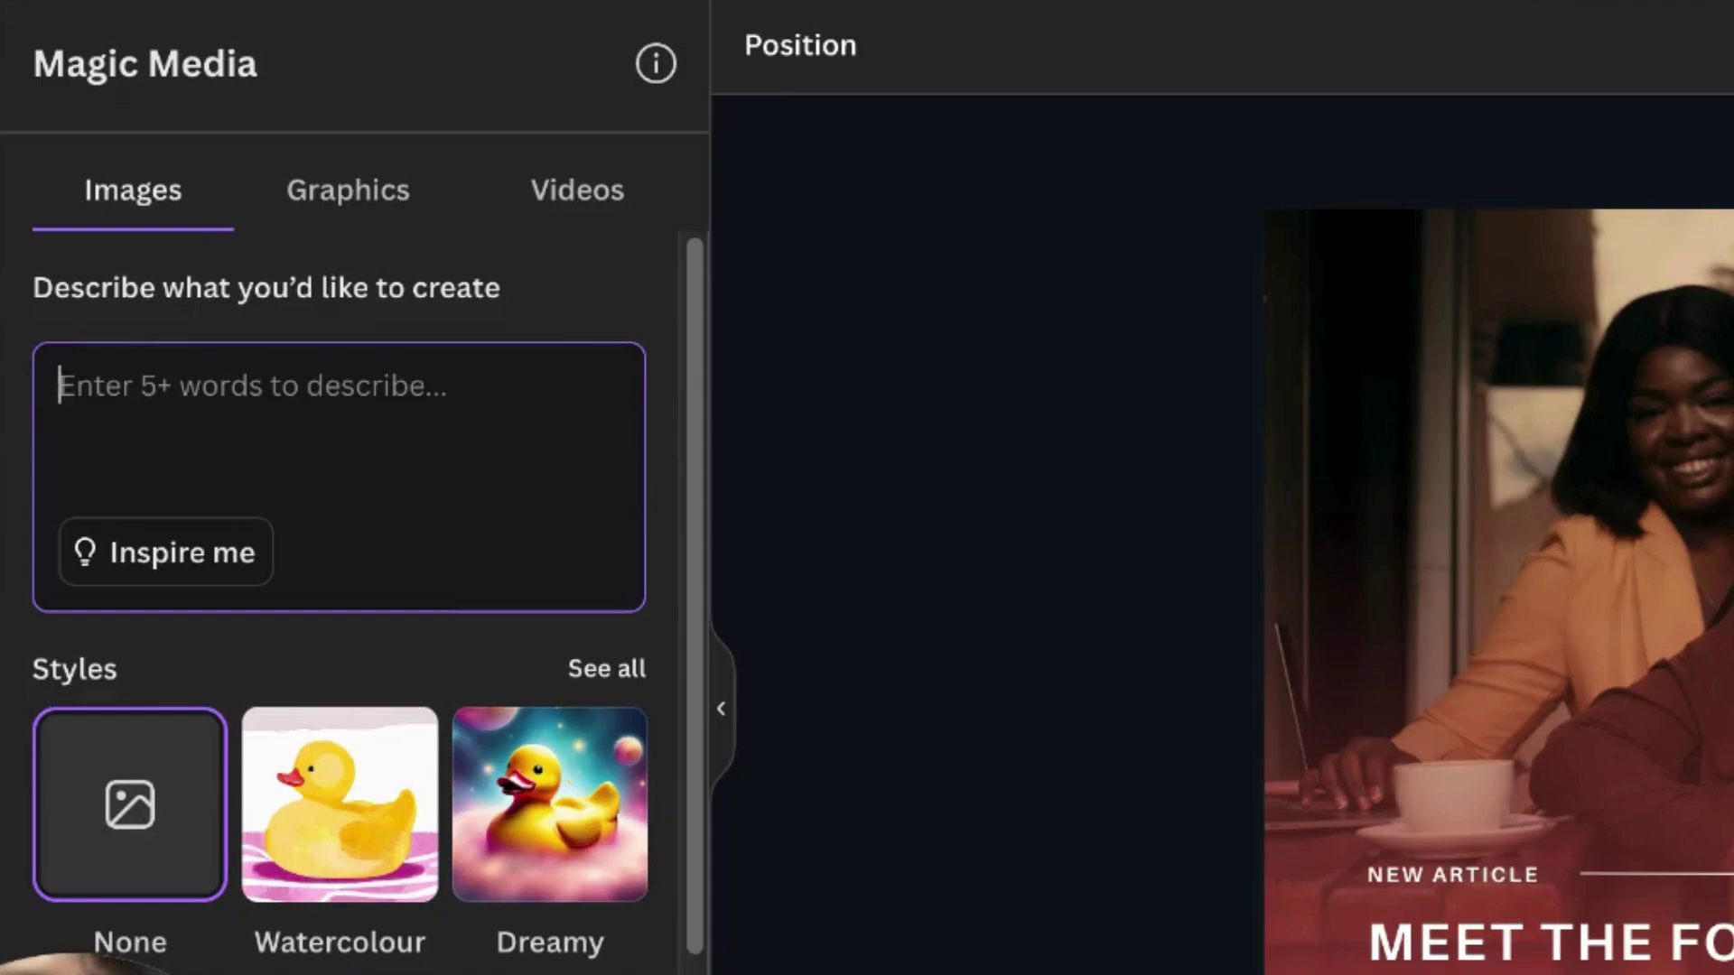
type("wo")
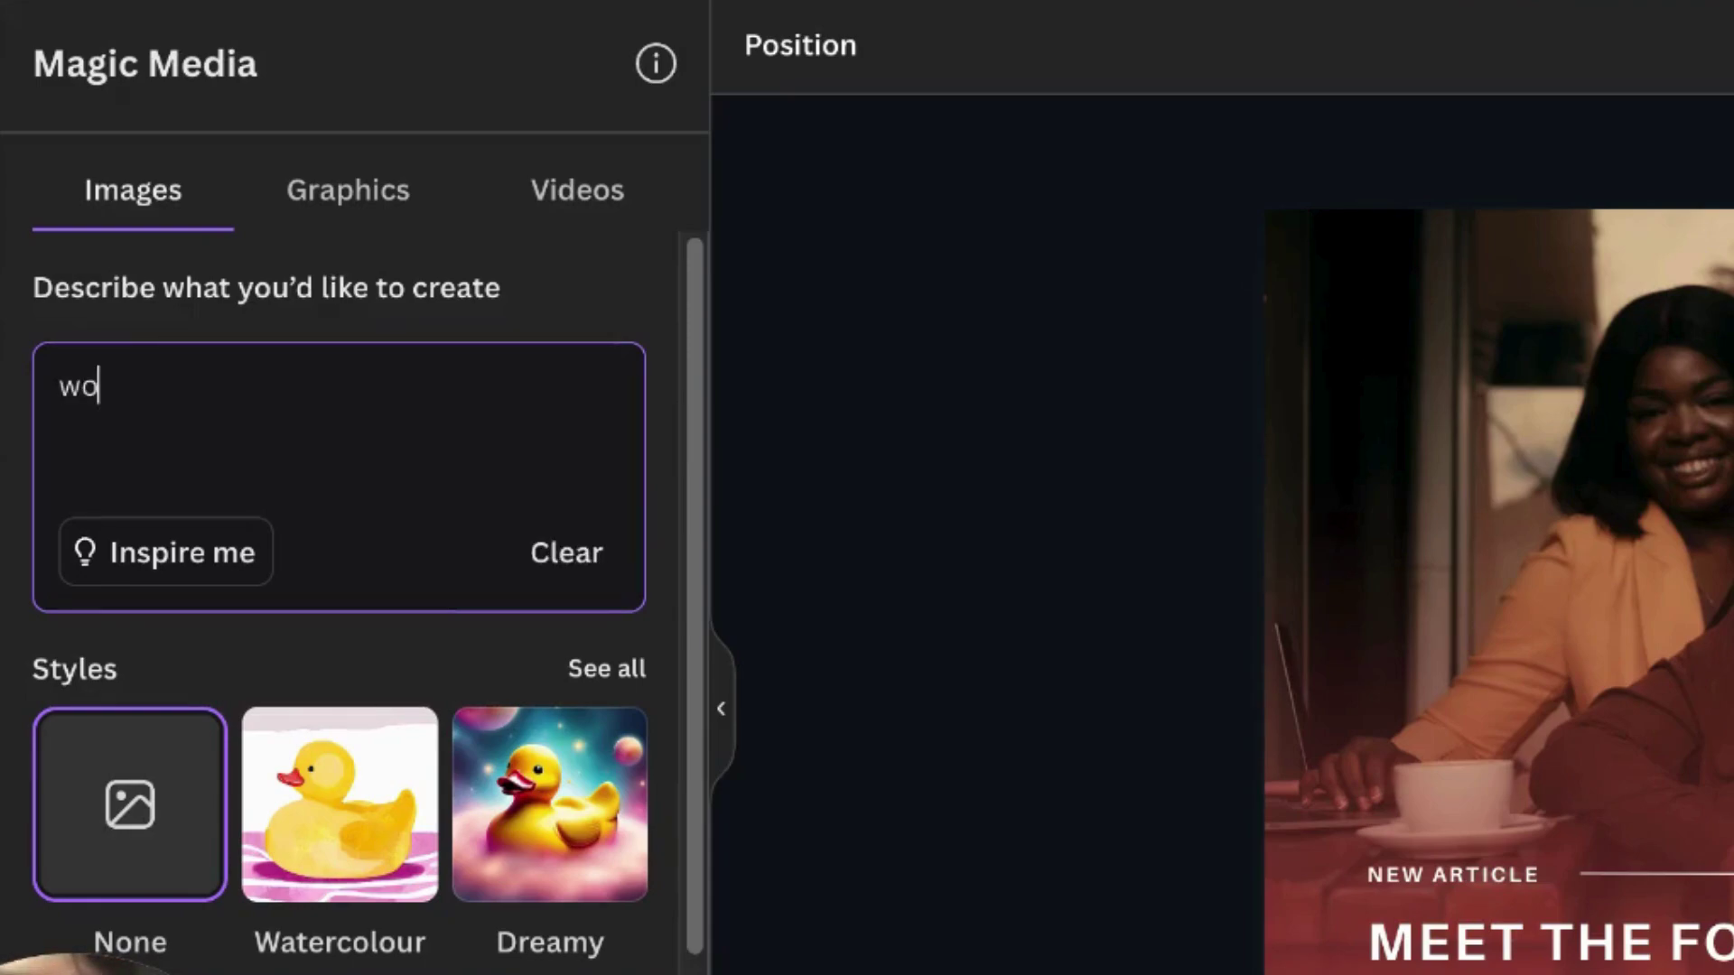
type("men holding books ")
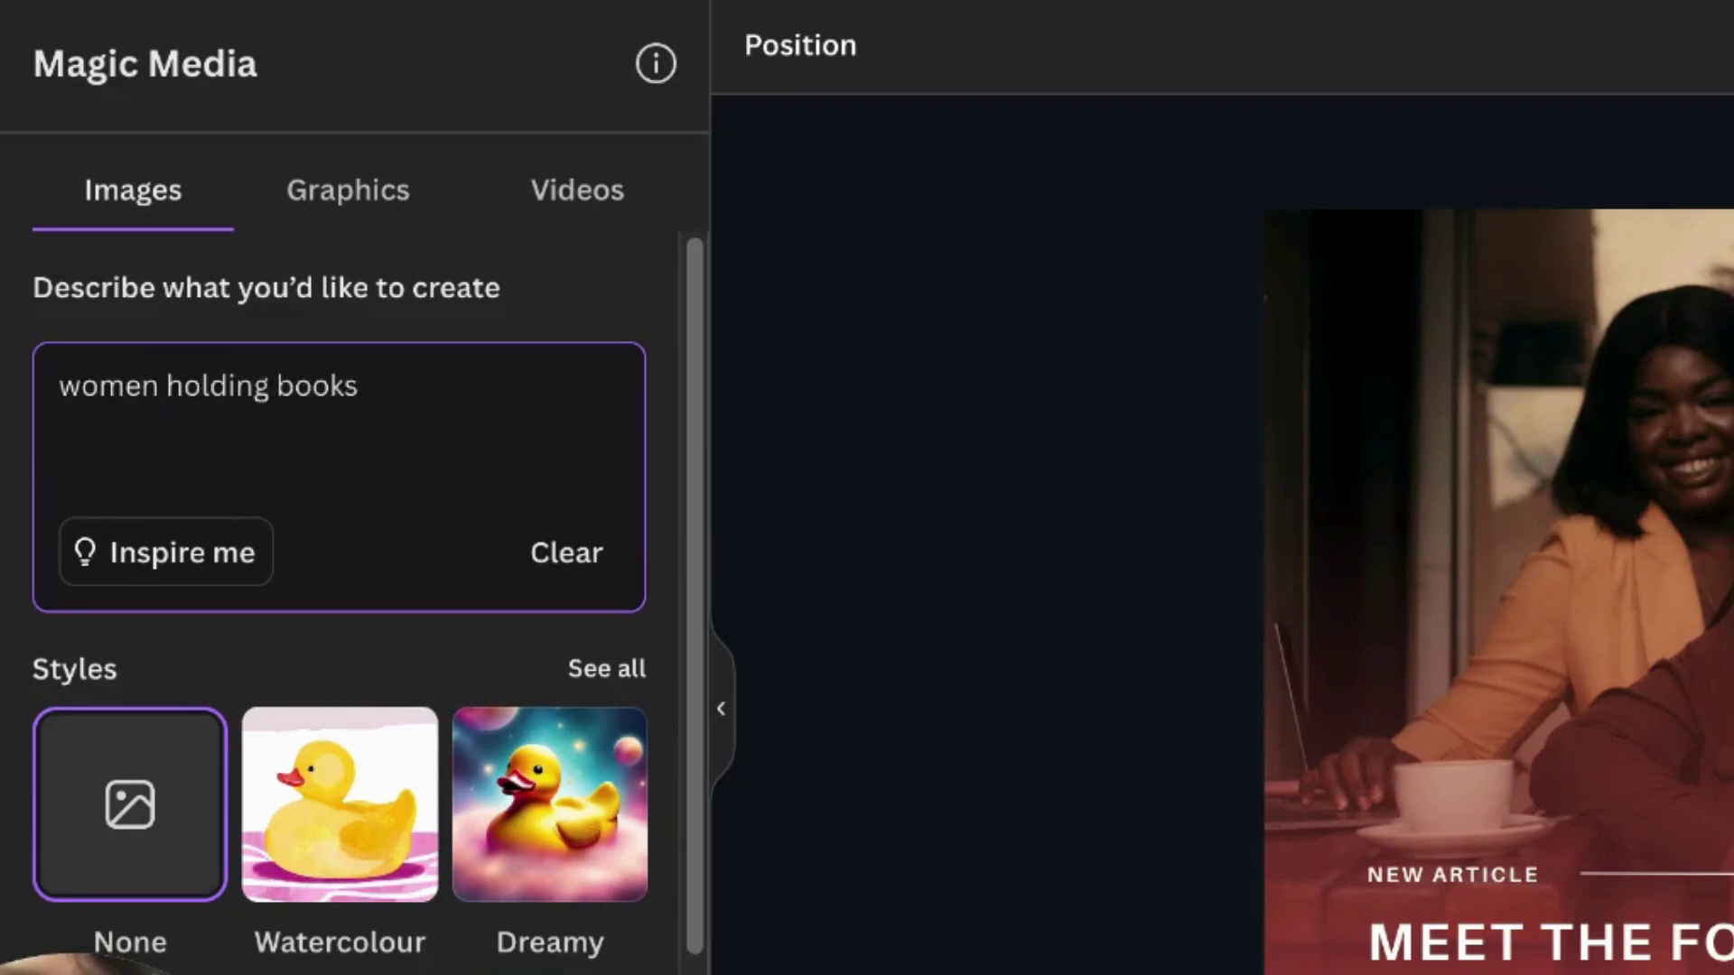
type("and similin")
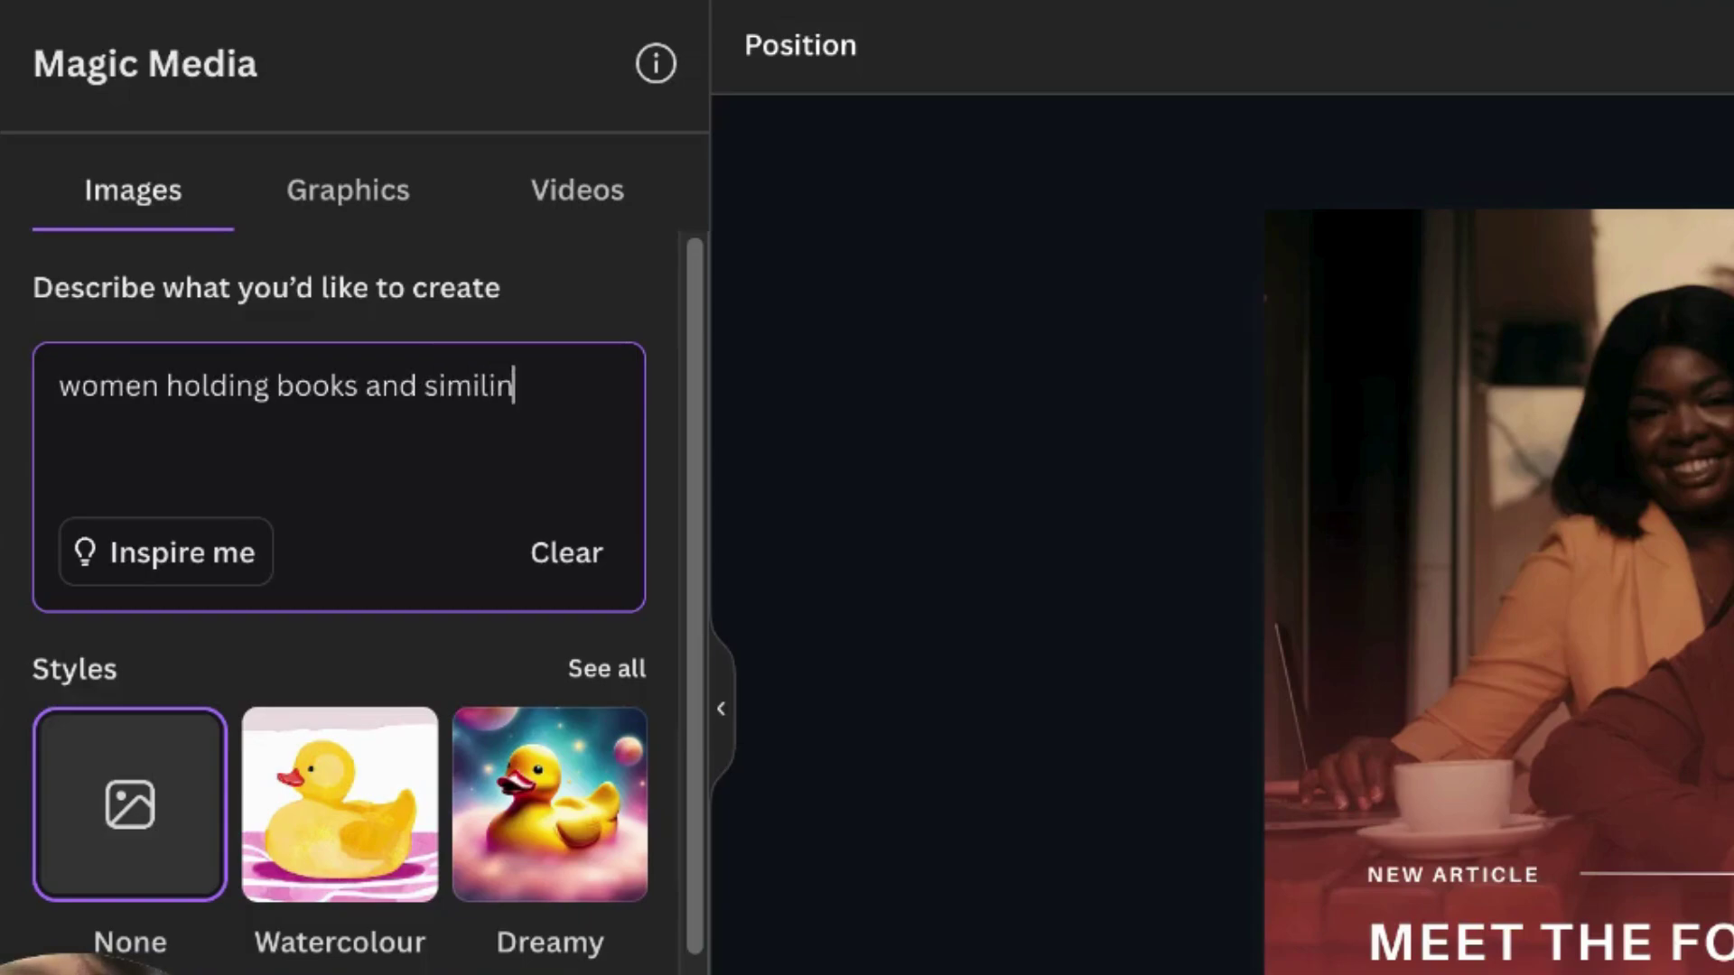
type("g")
key("Return")
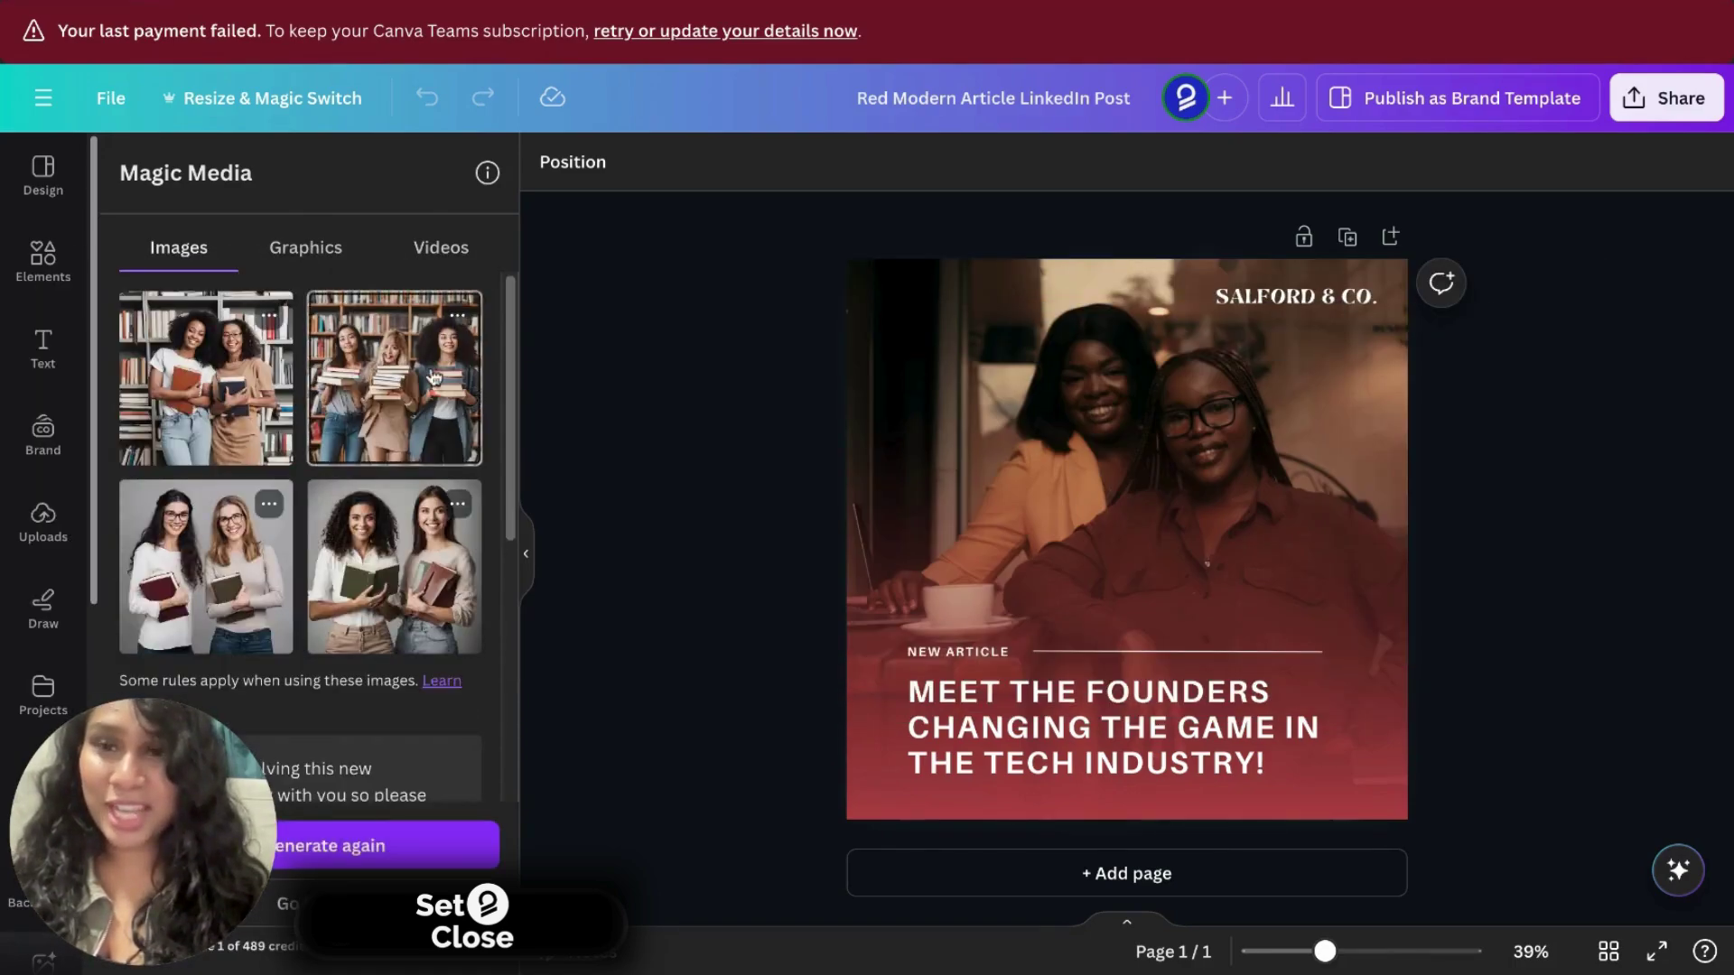
Step: Add the generated image of two women holding books and set it as the background
left_click(224, 592)
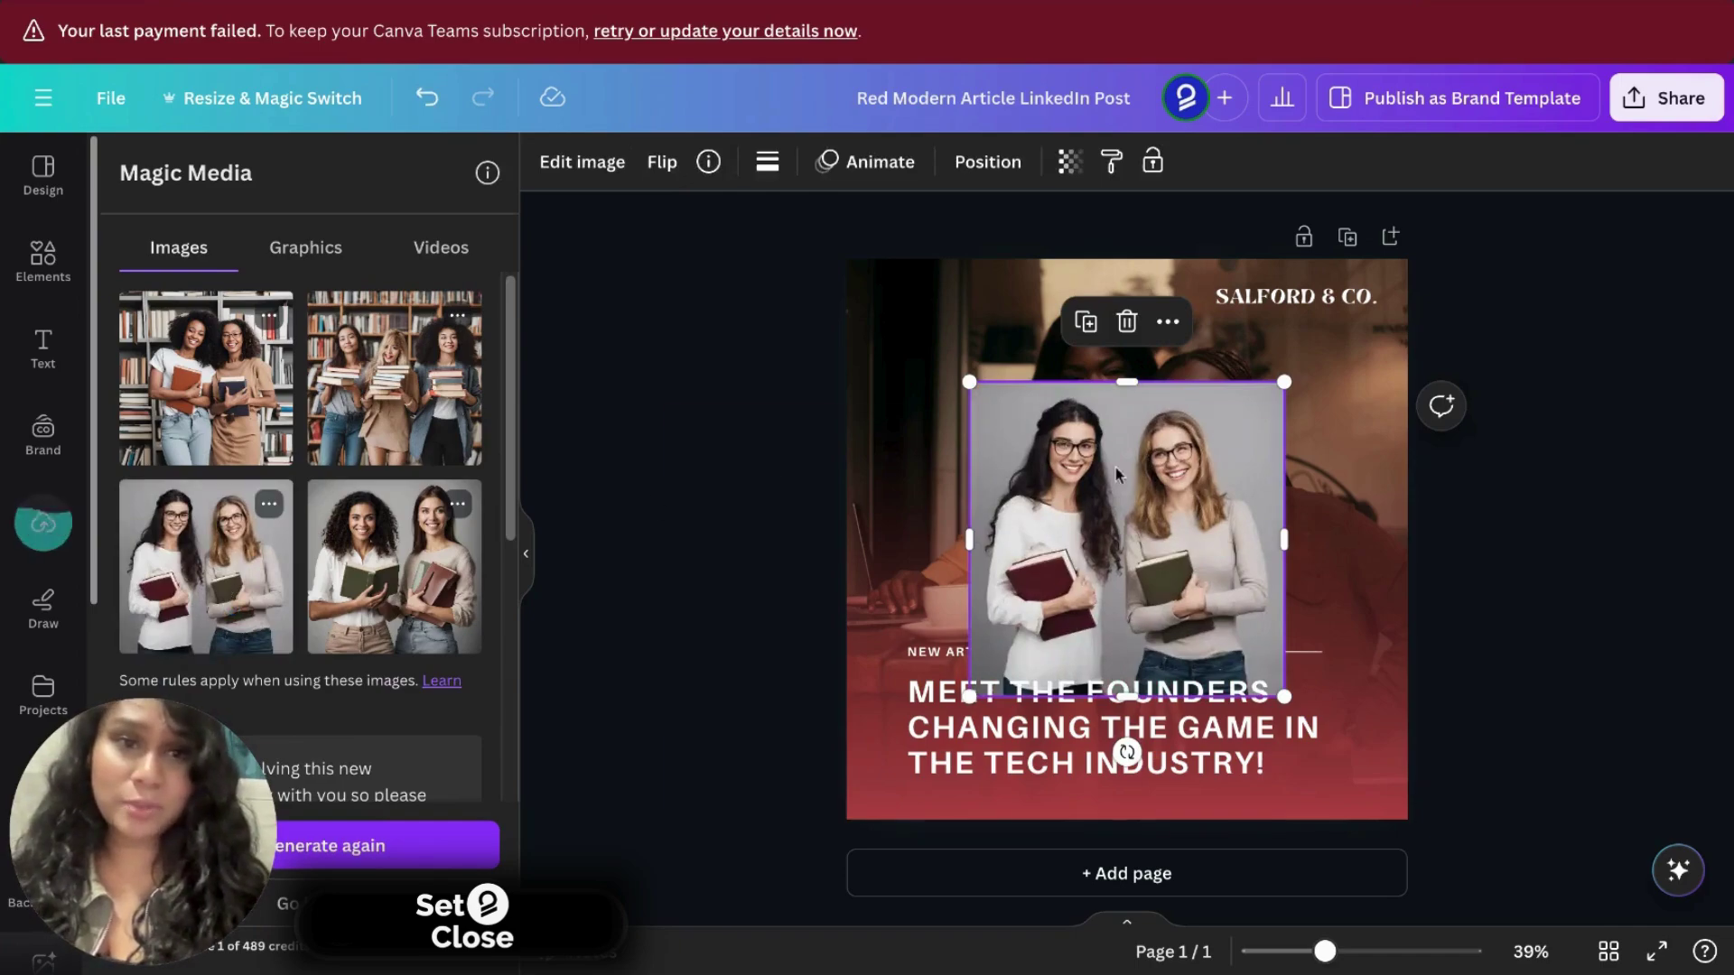
right_click(1224, 462)
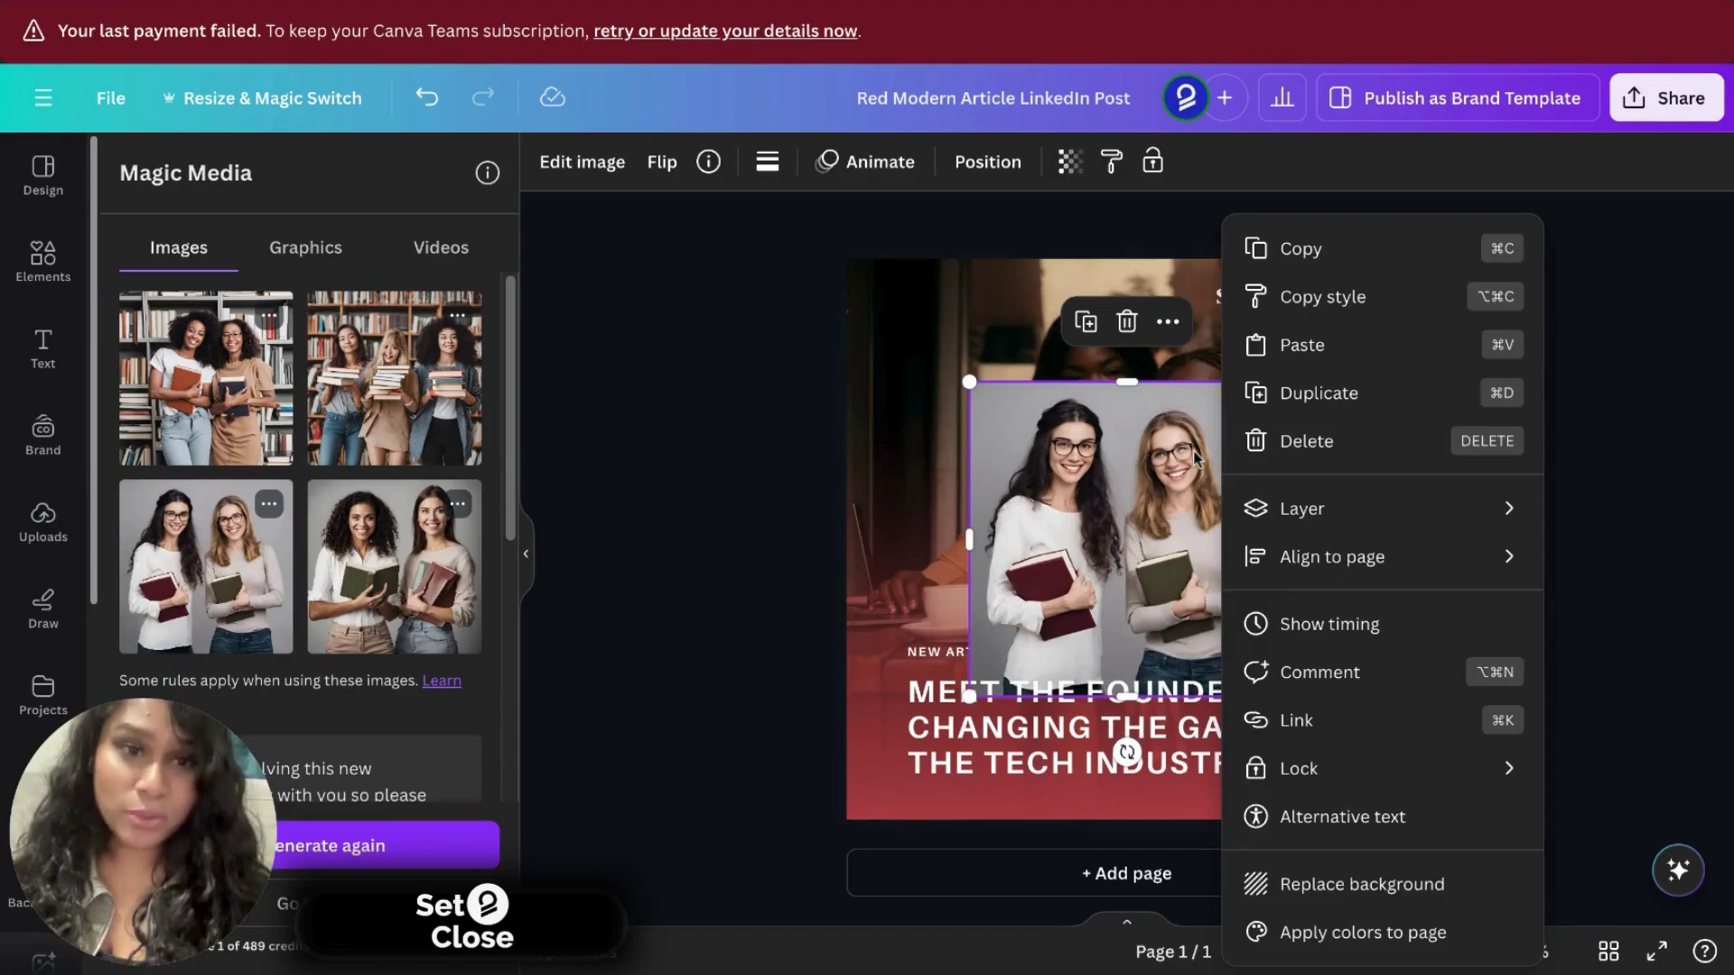
left_click(1027, 475)
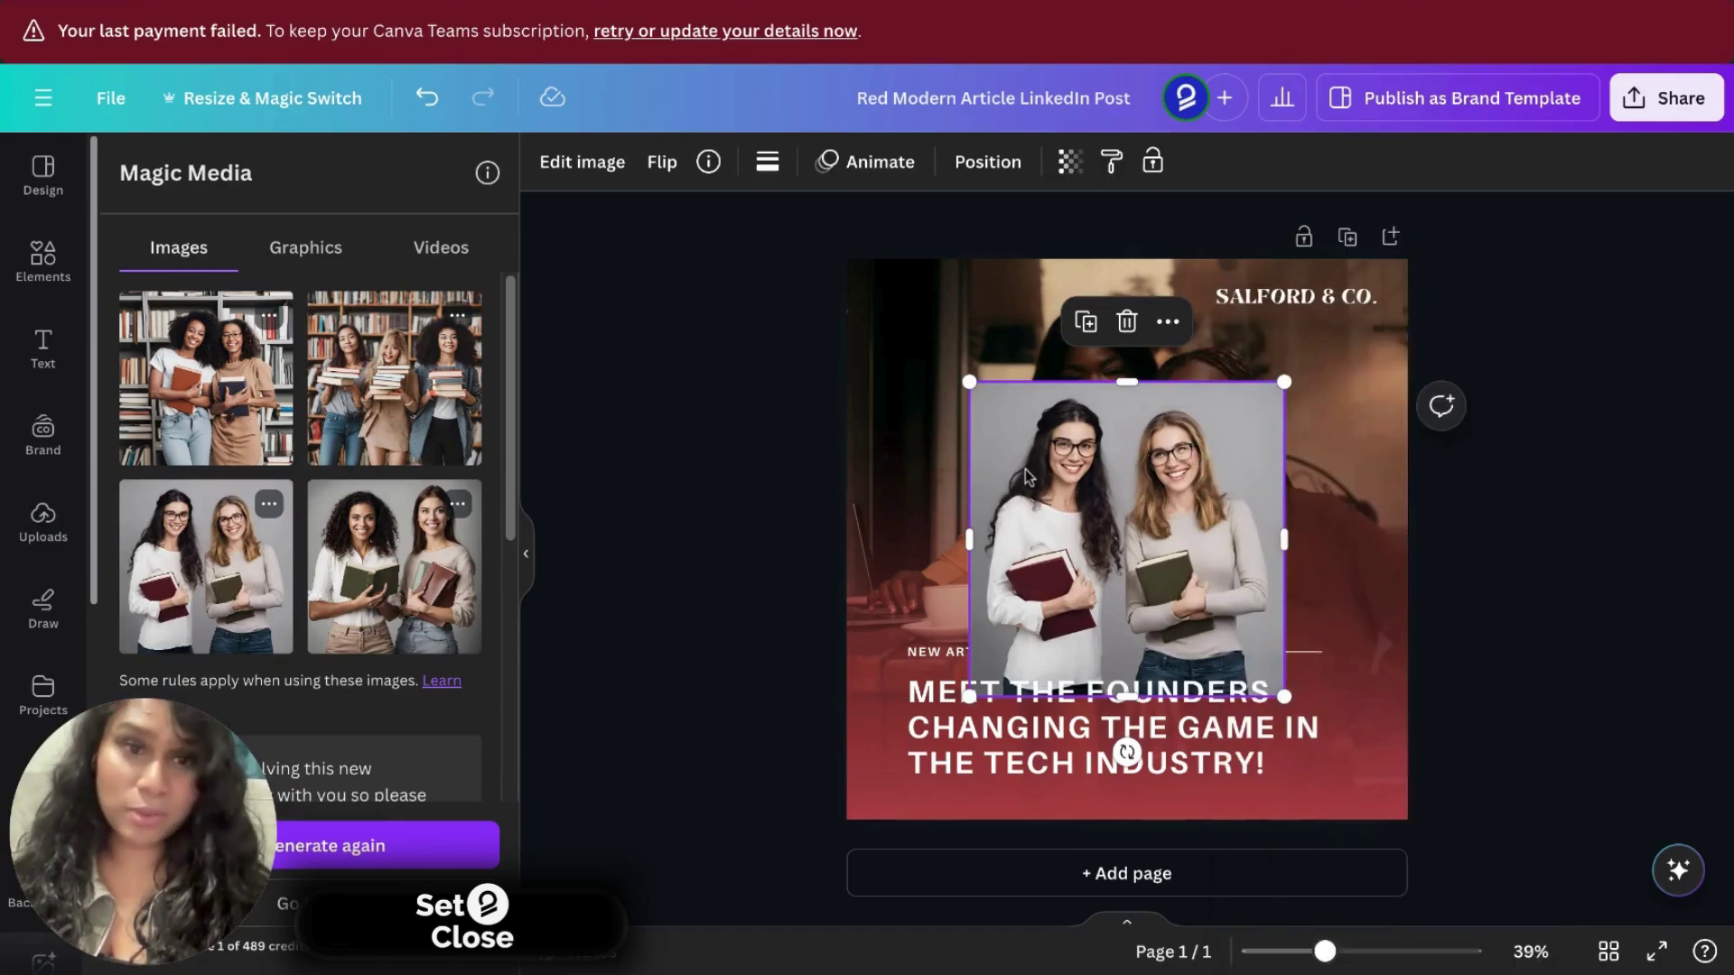
right_click(1159, 485)
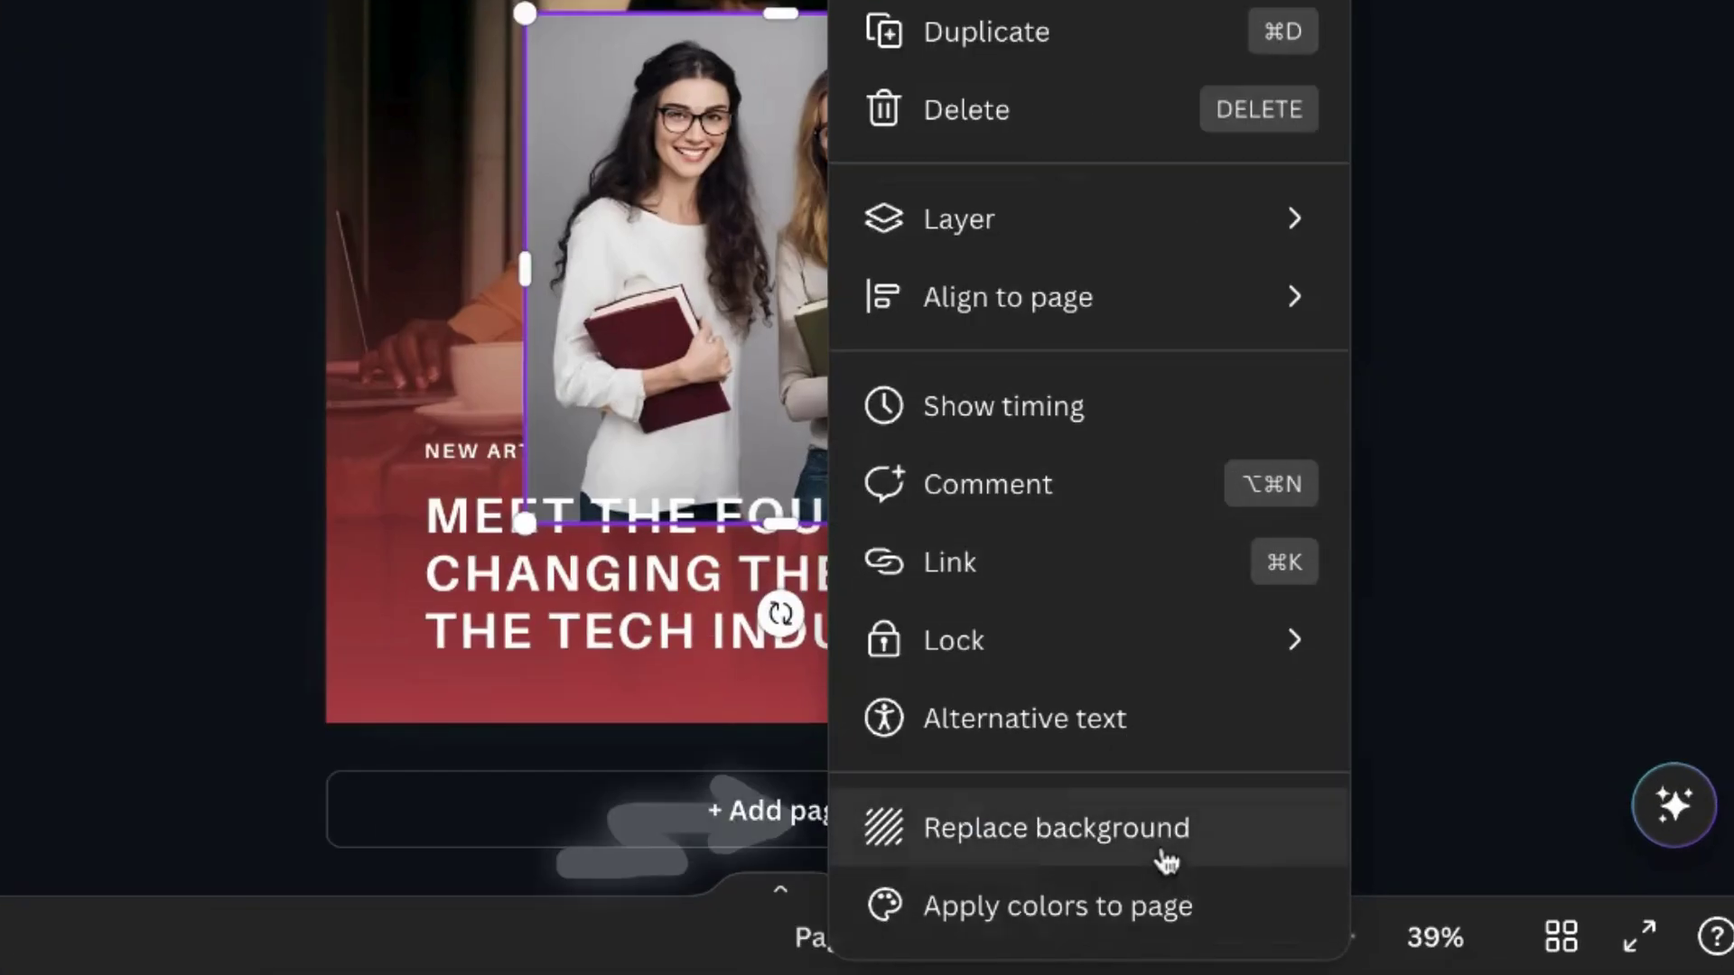
left_click(1166, 861)
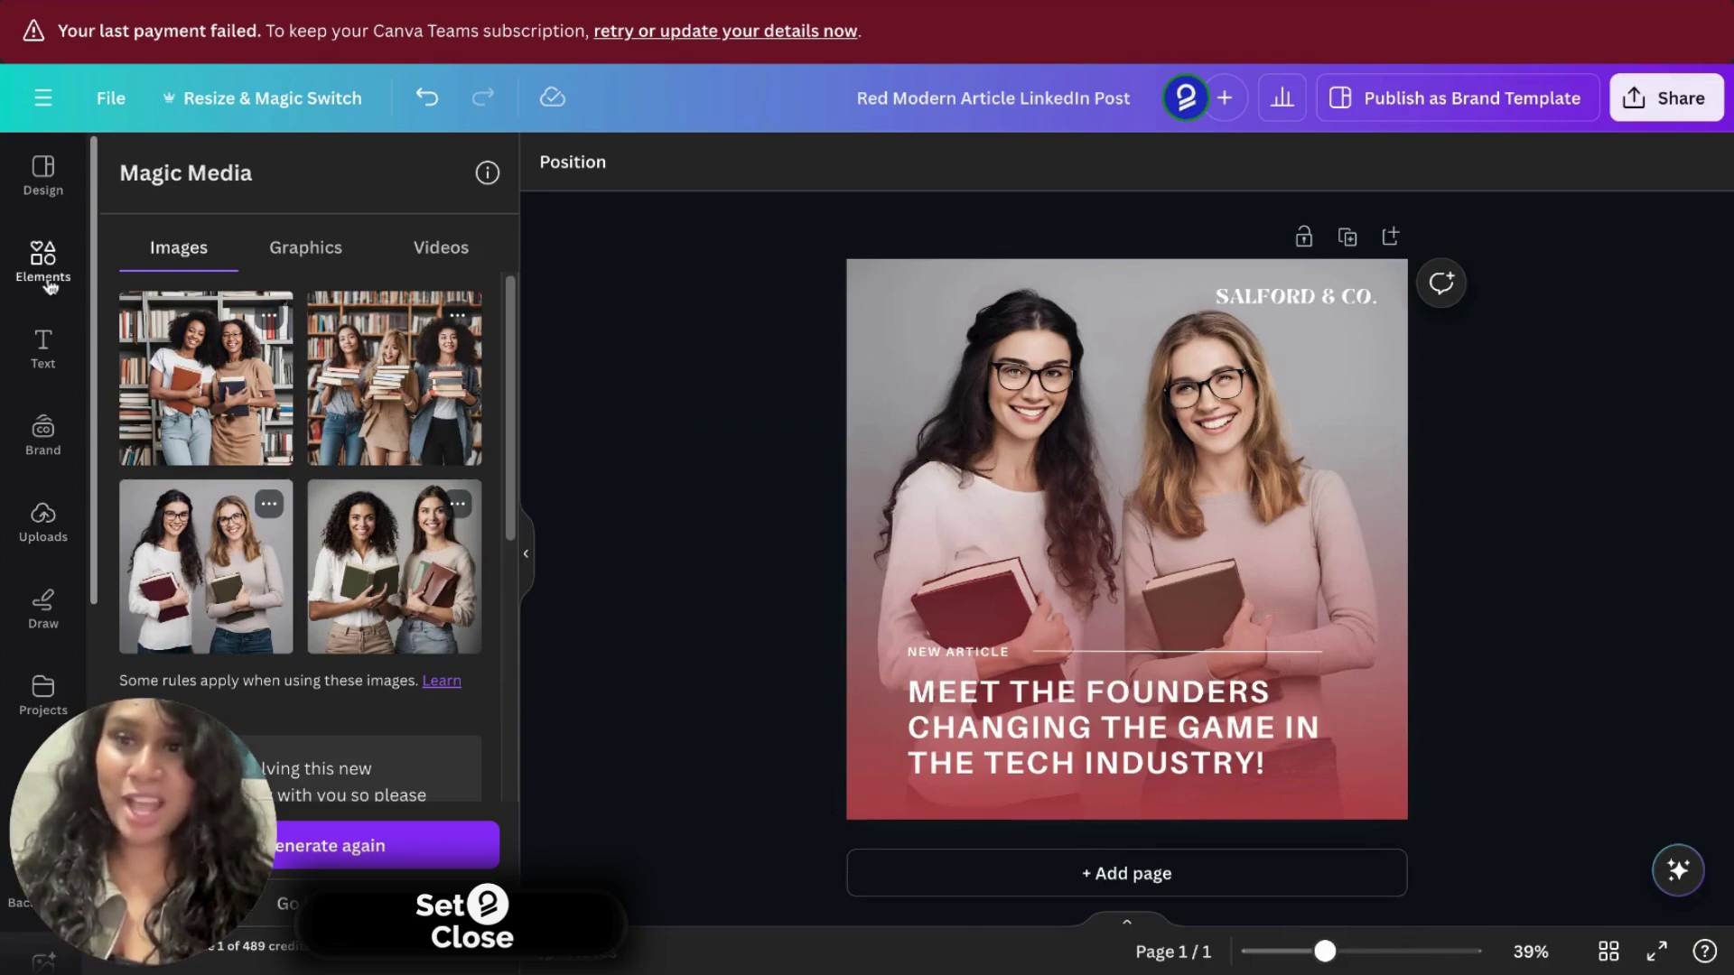
Step: Add the uploaded women leaders collage and make it the full-page background
left_click(43, 541)
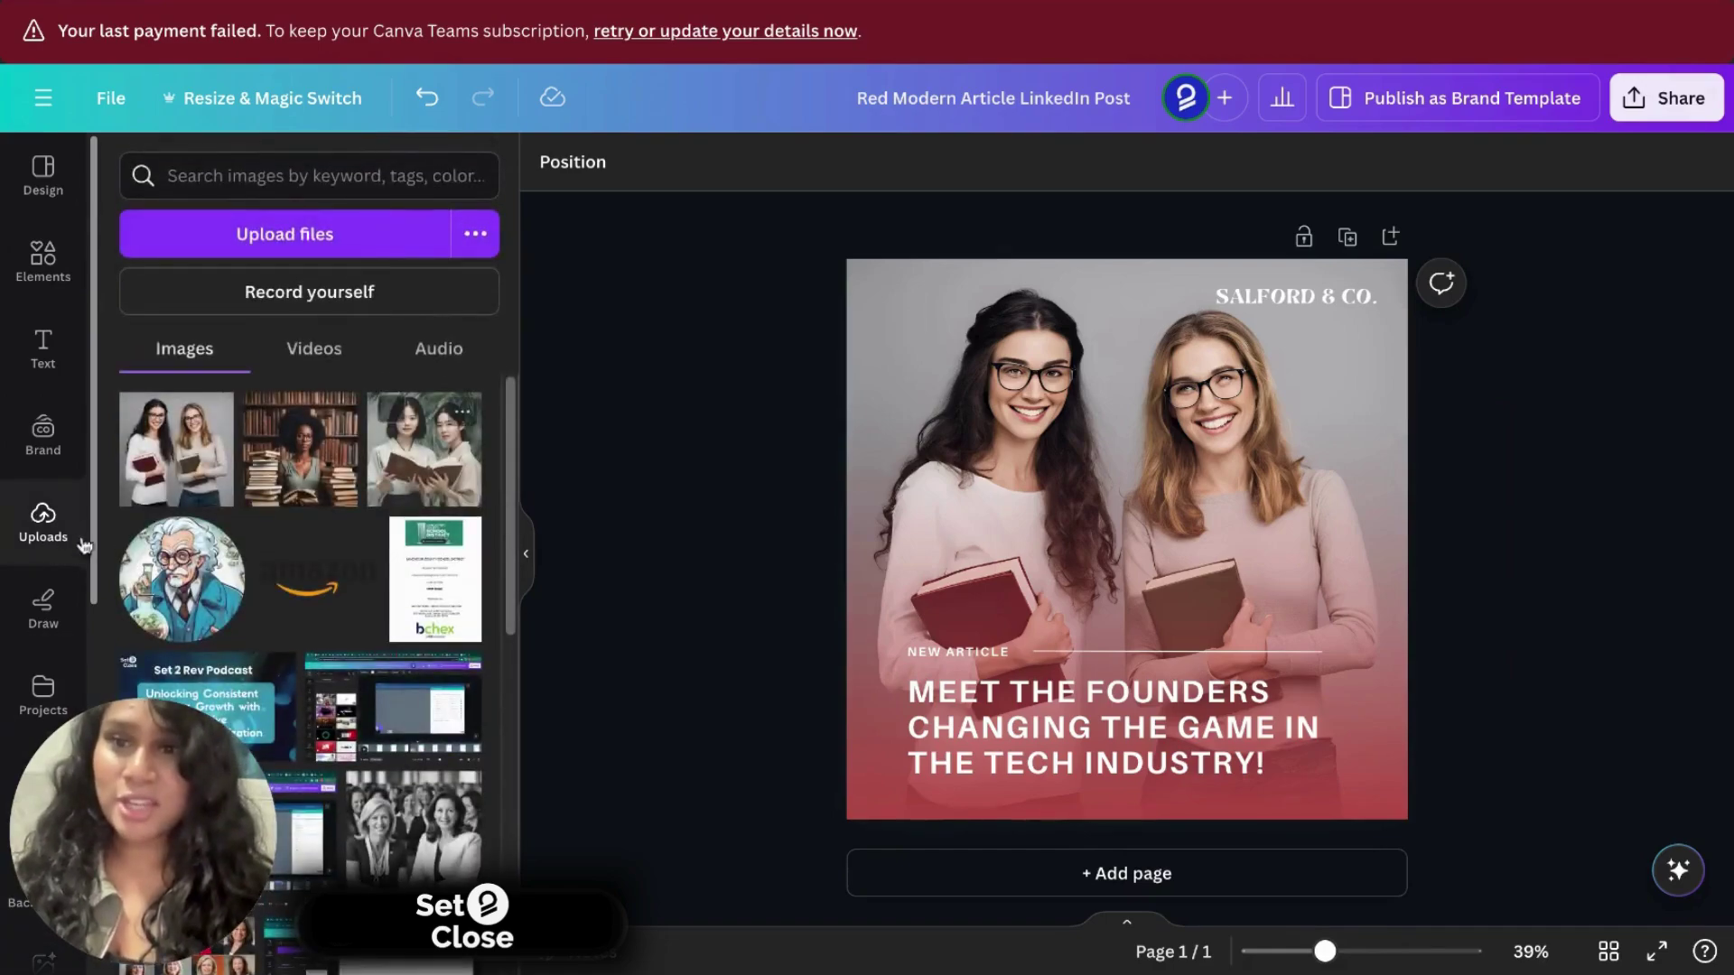
scroll(262, 500, "down", 3)
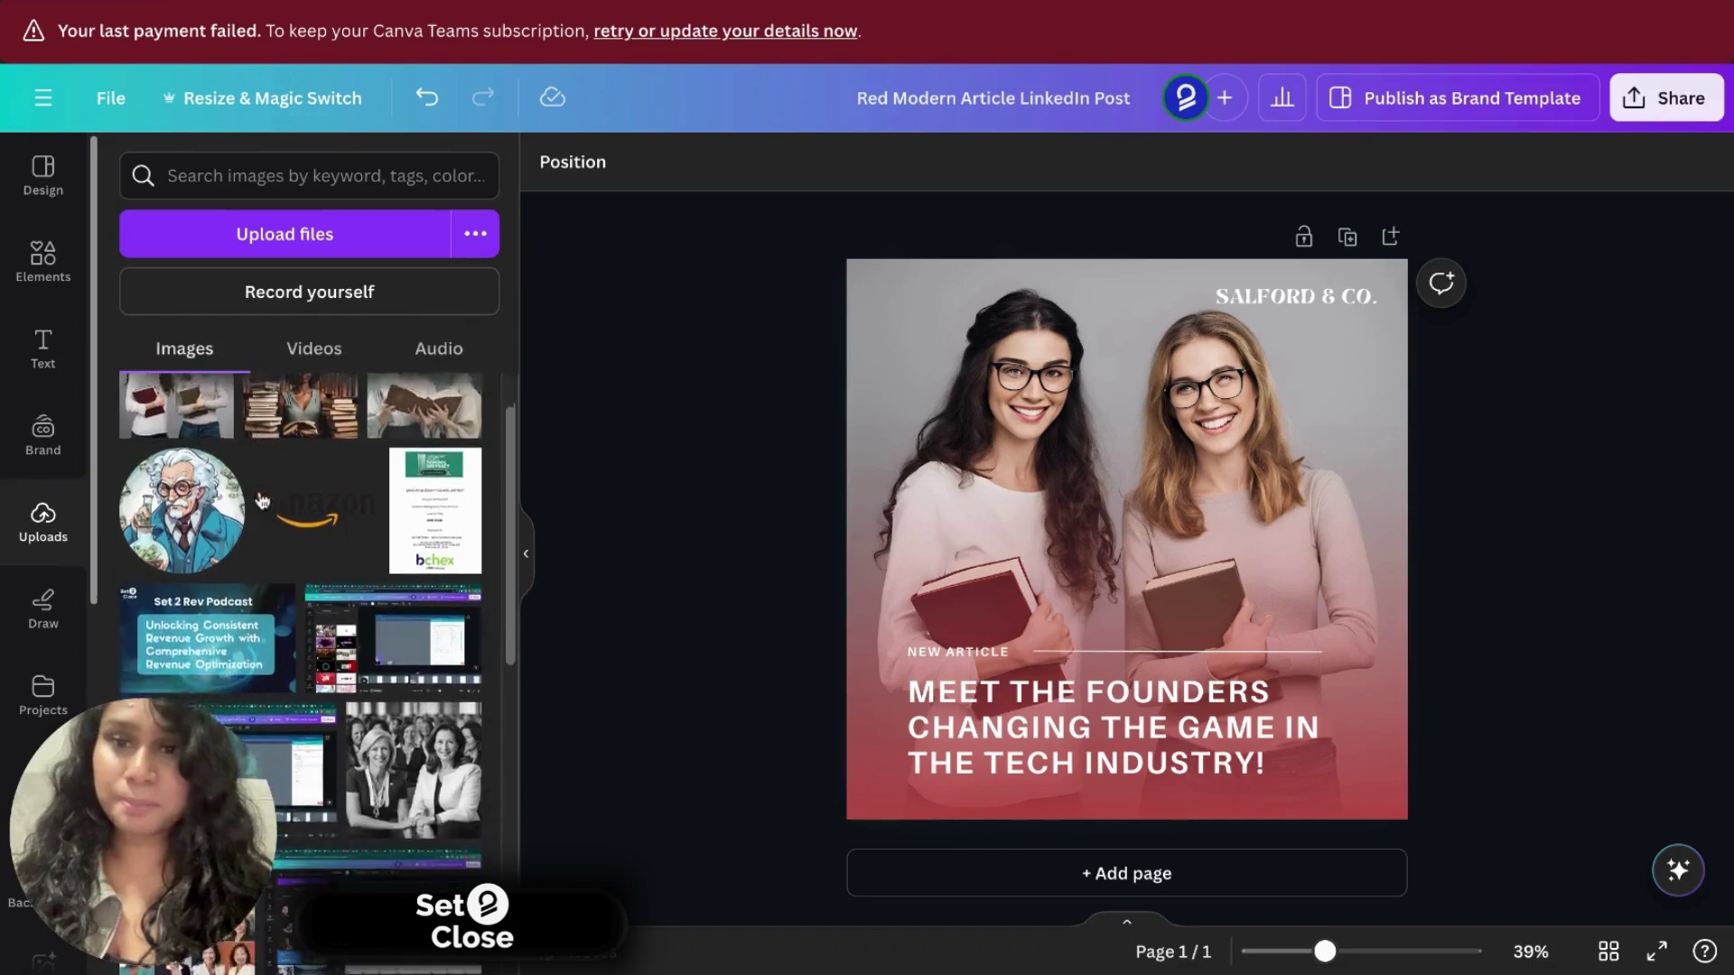
left_click(213, 689)
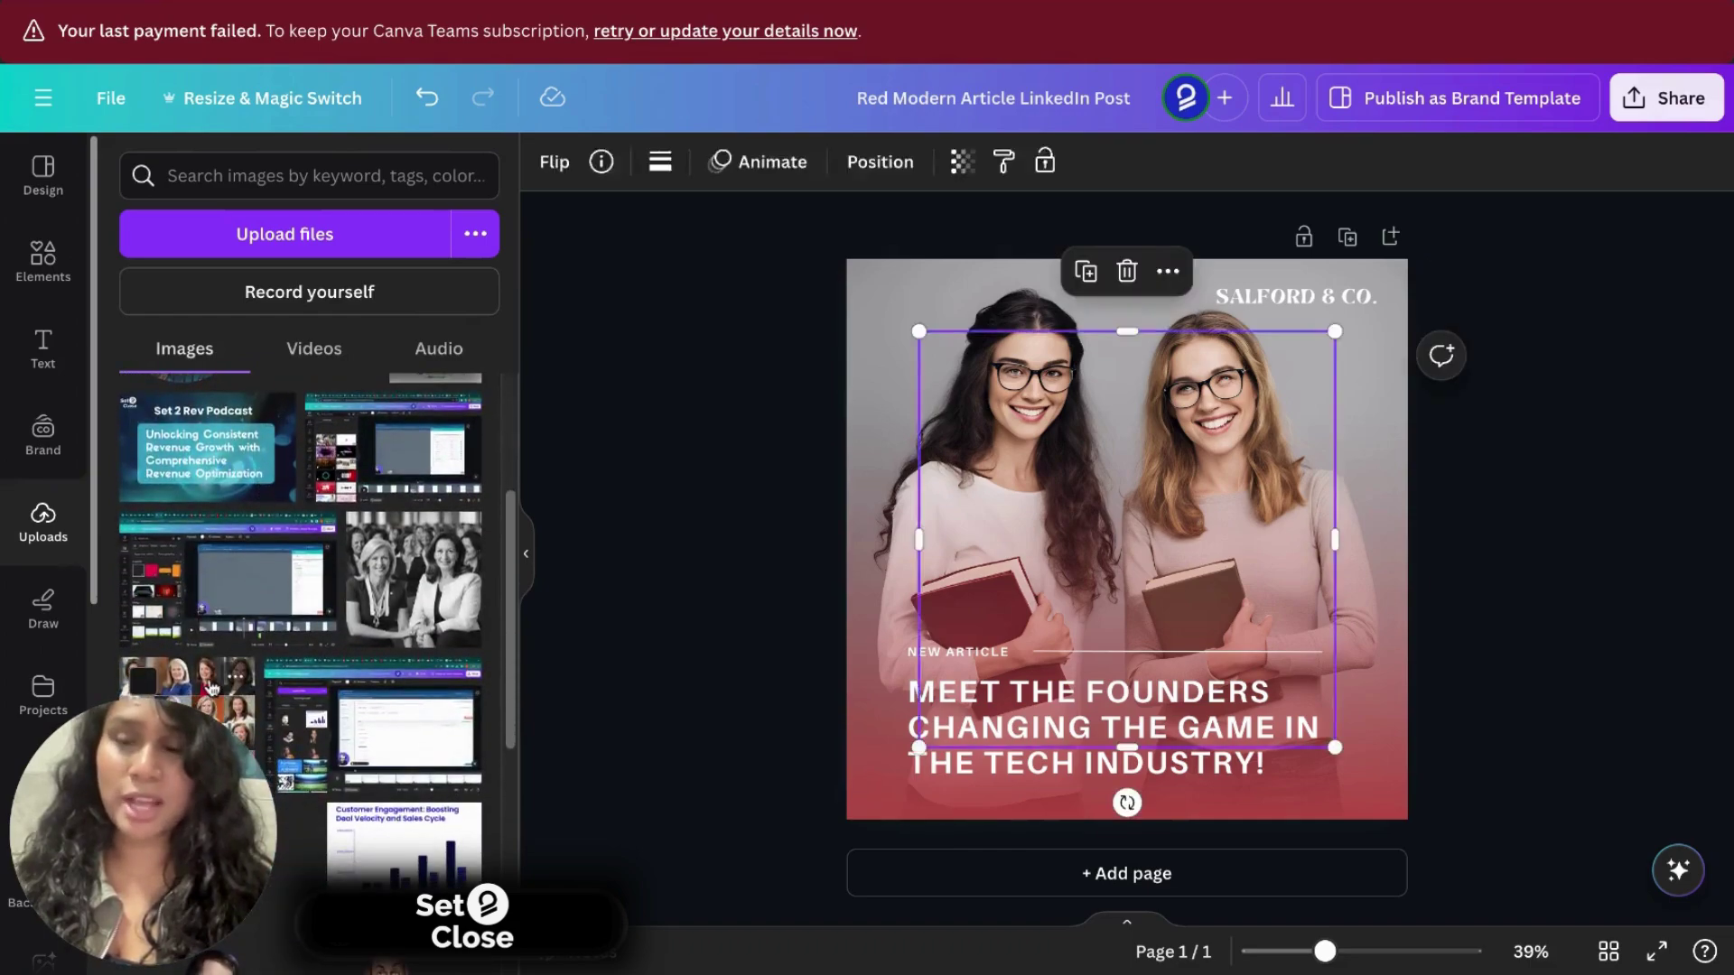
right_click(1141, 399)
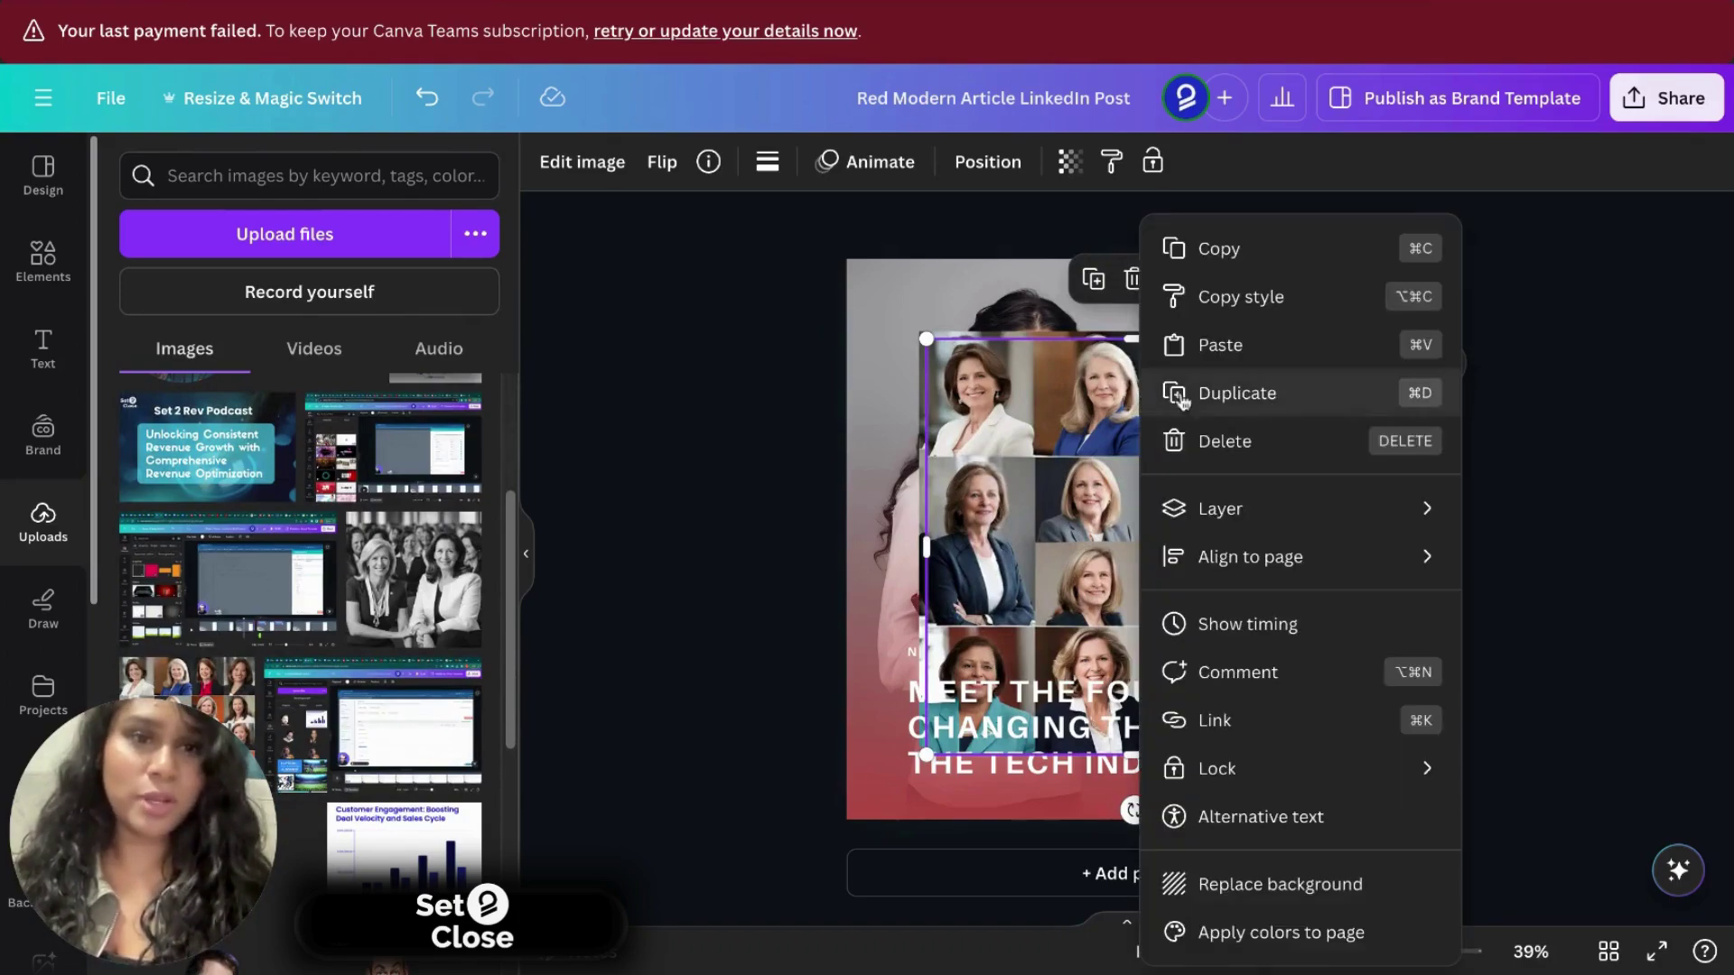
left_click(1346, 883)
right_click(1279, 541)
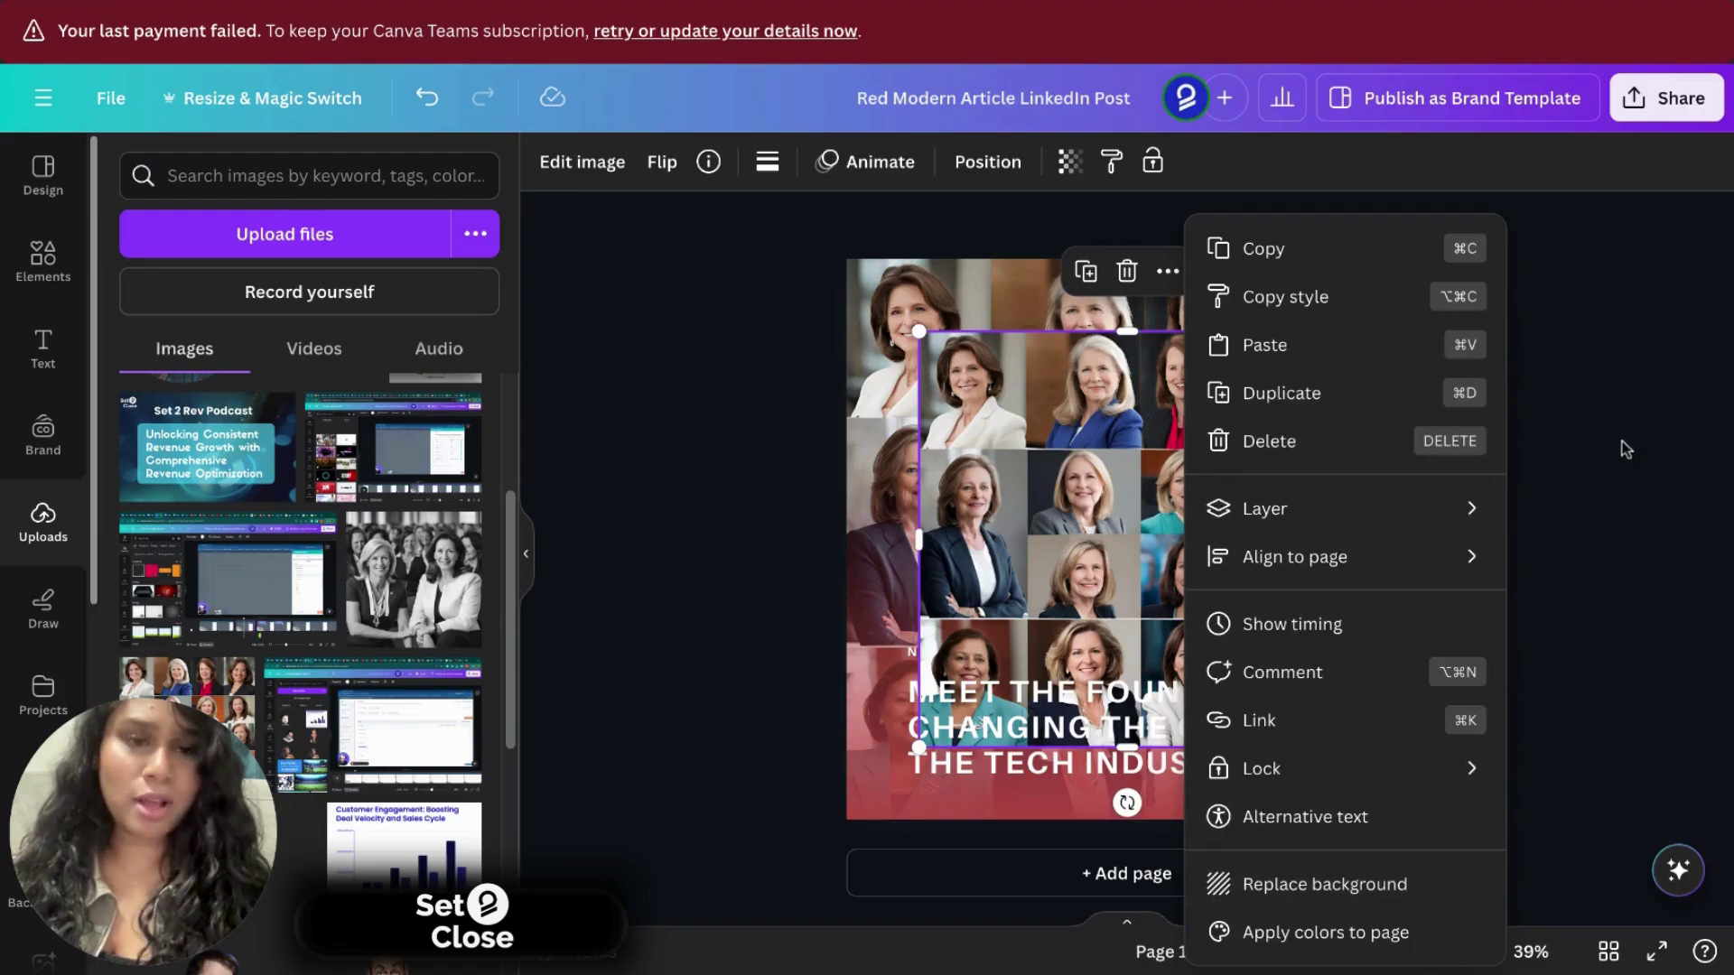
left_click(1341, 884)
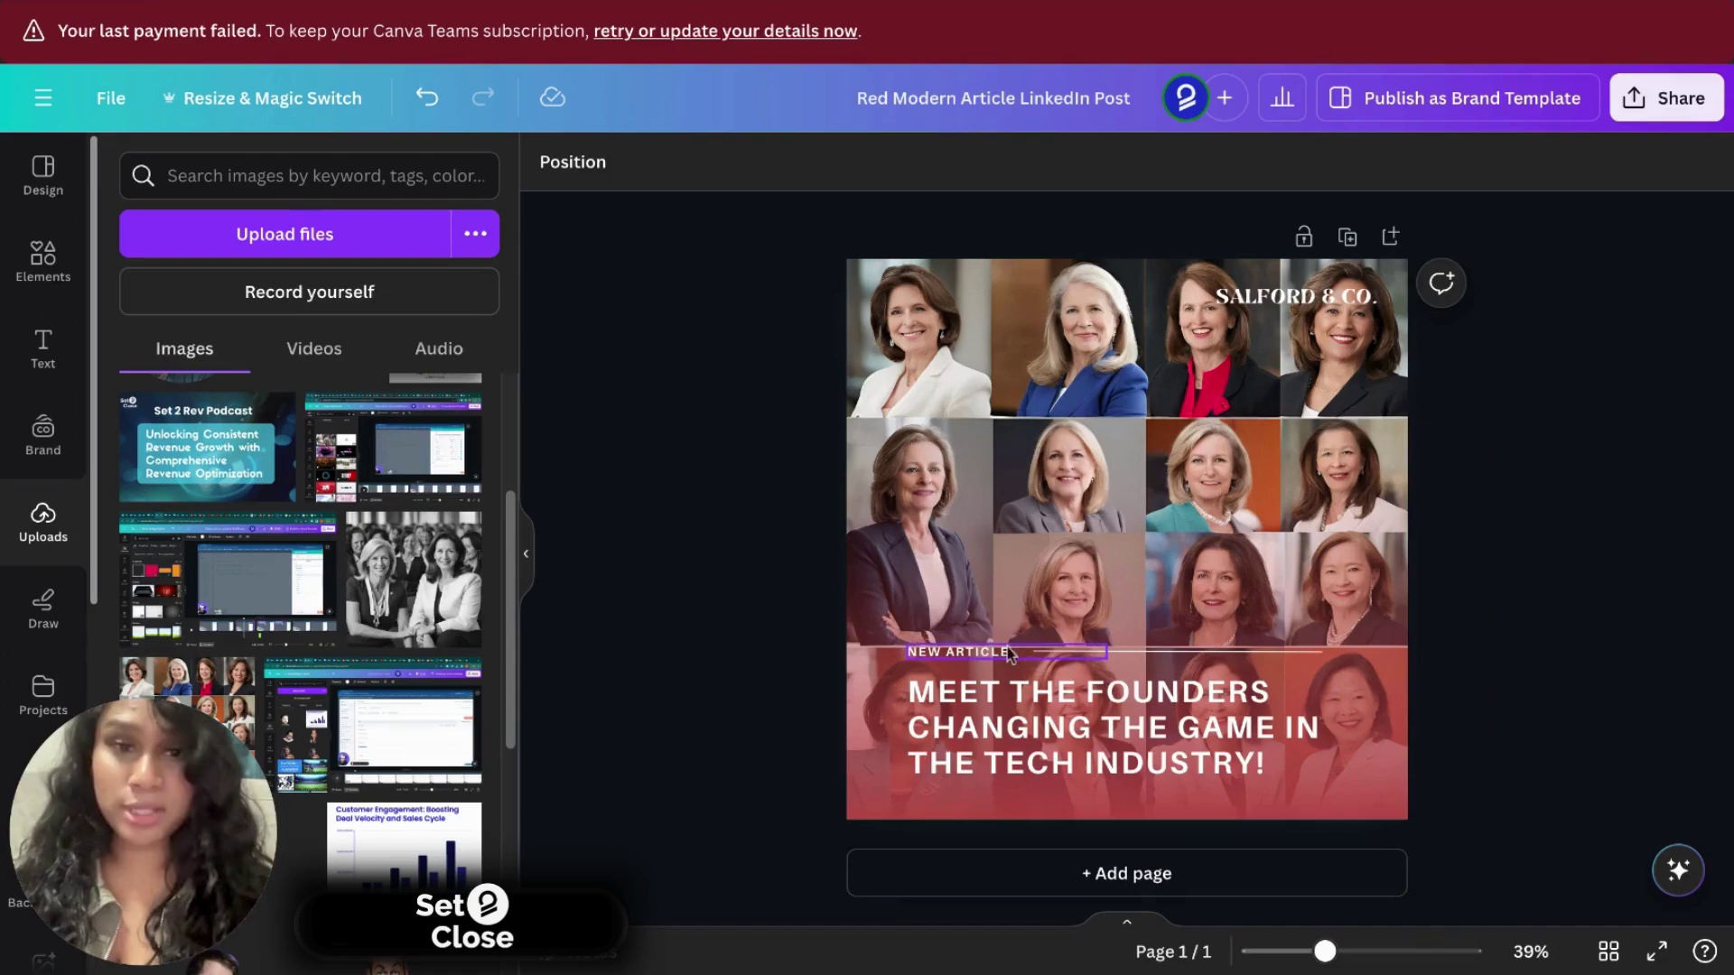
Step: Retype the tagline as 'EMPOWERED LEADERS' and the headline as 'LEAD WITH CONFIDENCE & STRIVE FOR SUCCESS'
left_click(972, 652)
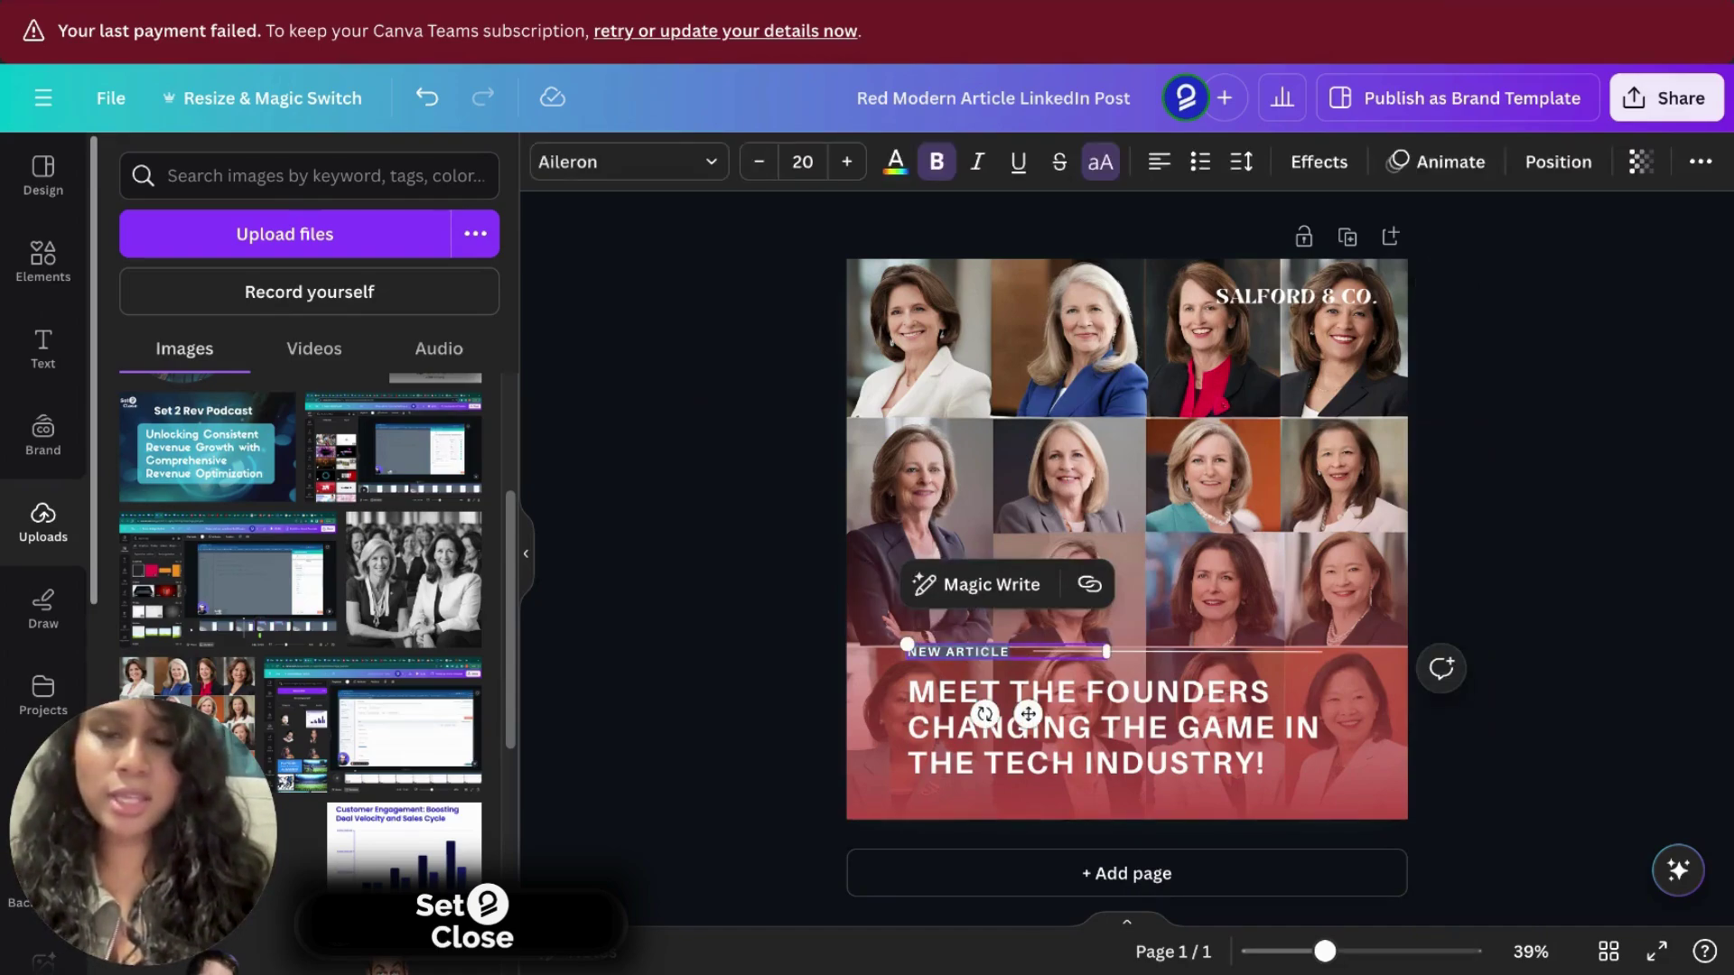
type("EMPOWER")
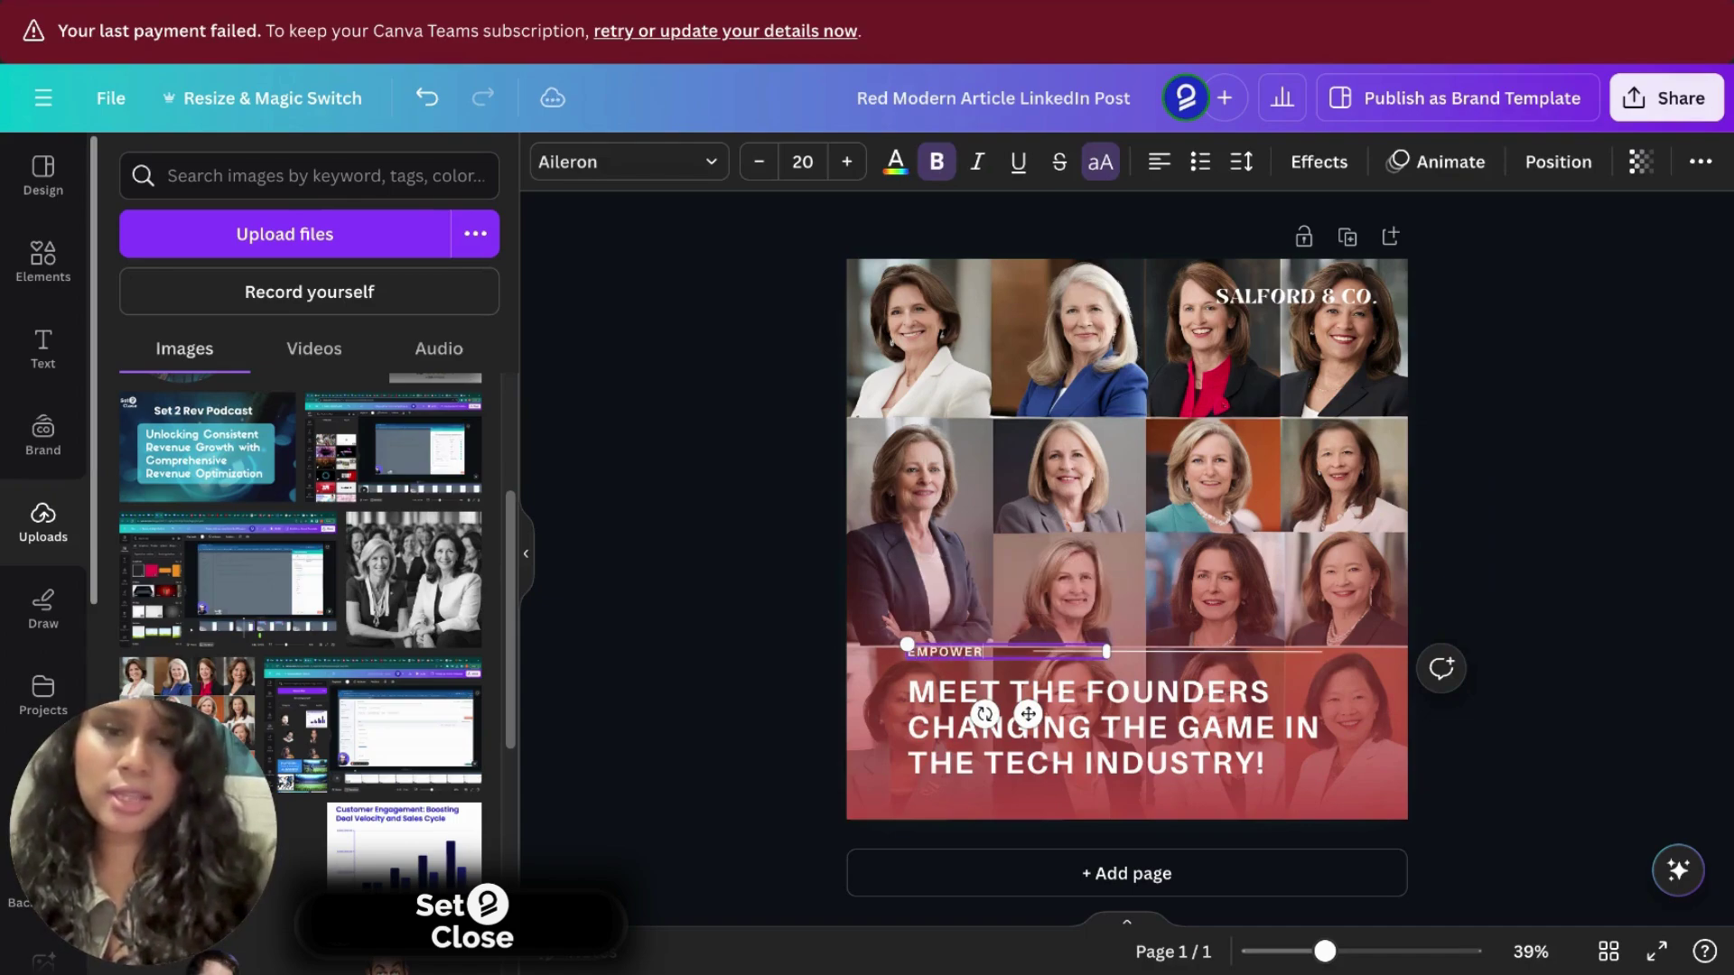
type("ED LEAD")
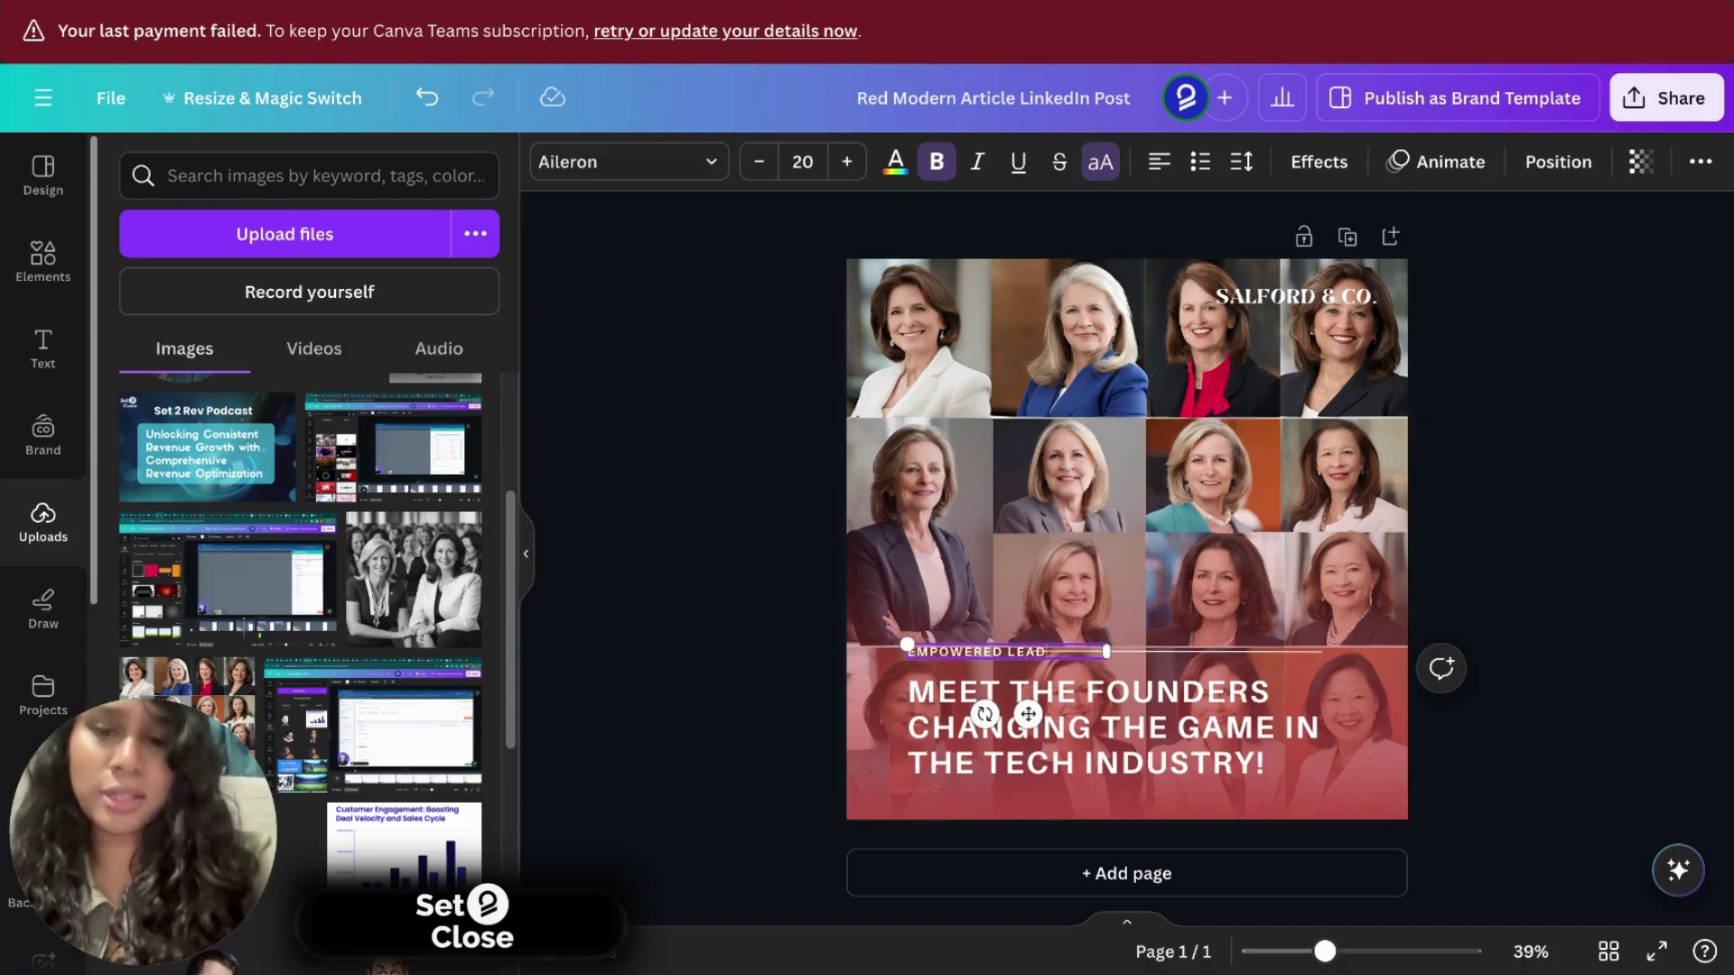
type("ERS")
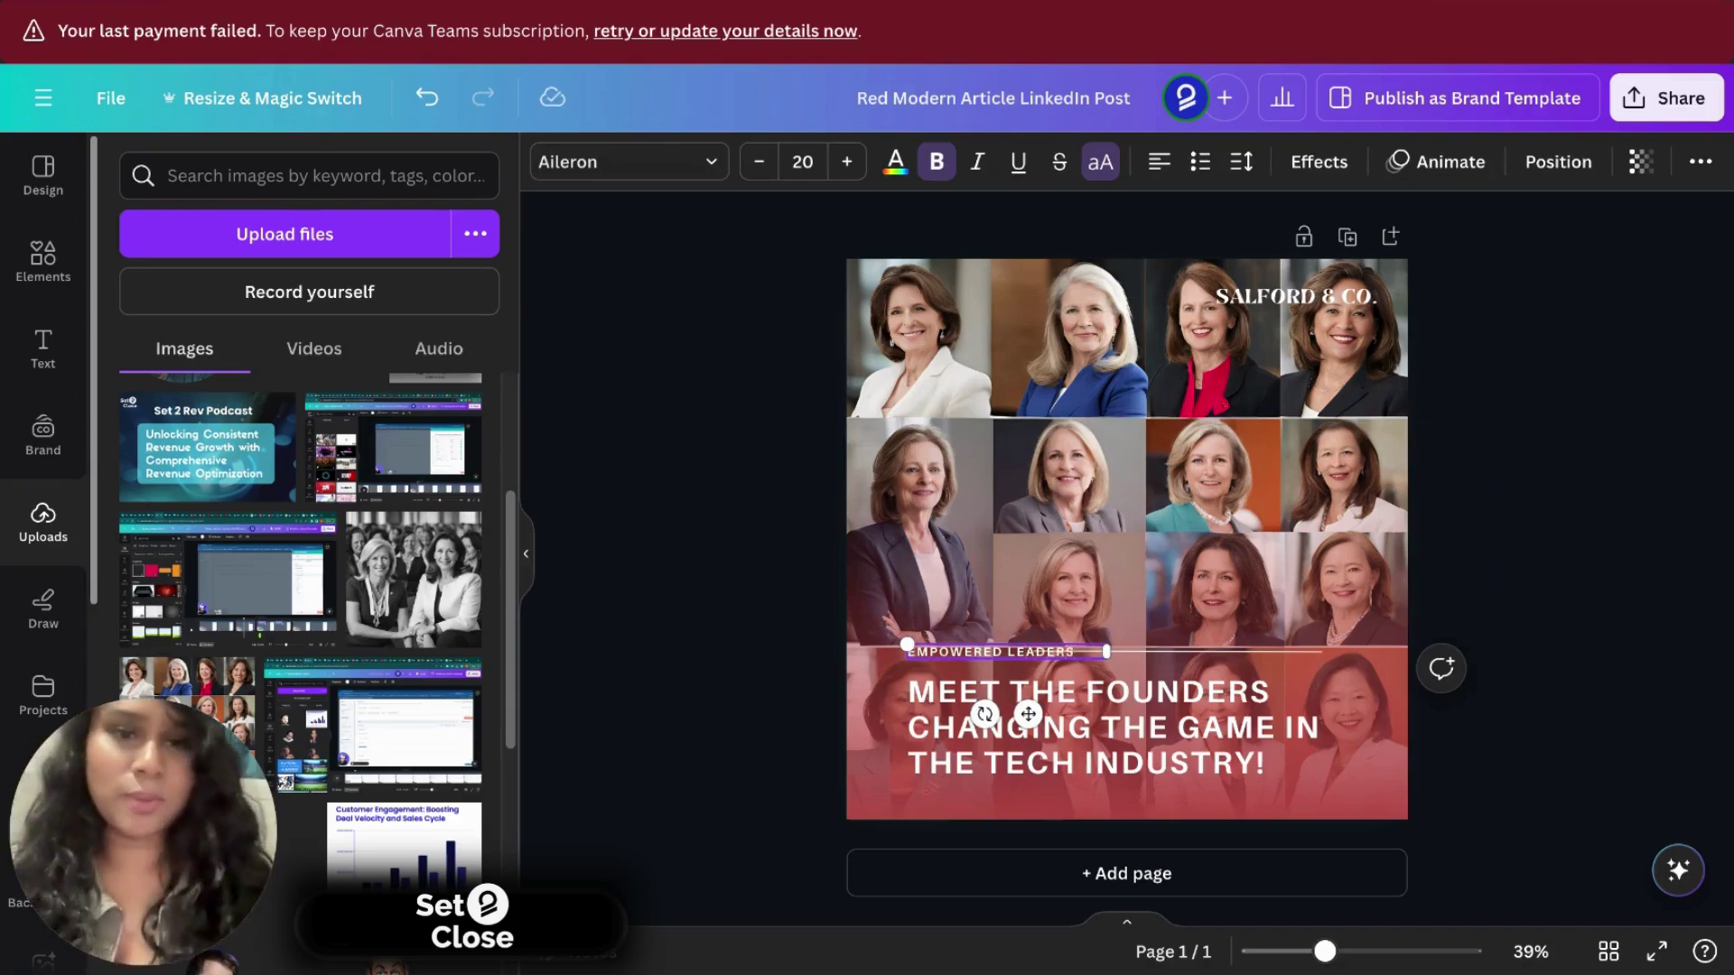
left_click(1206, 736)
left_click(1219, 750)
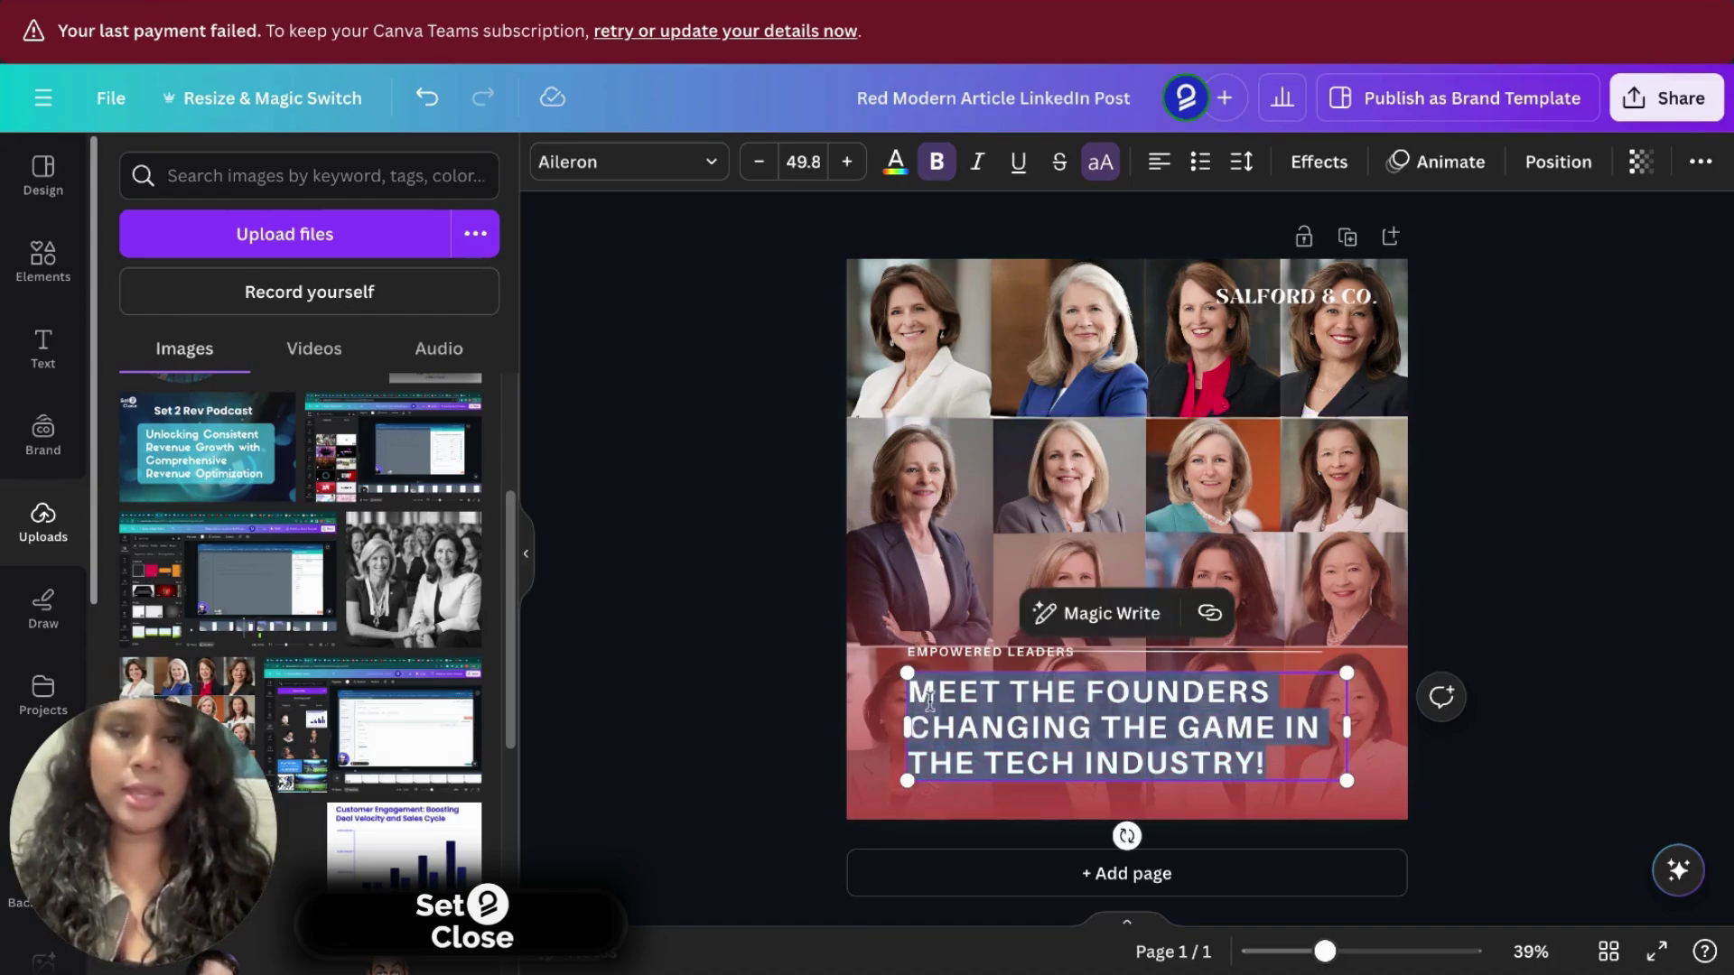
key("BackSpace")
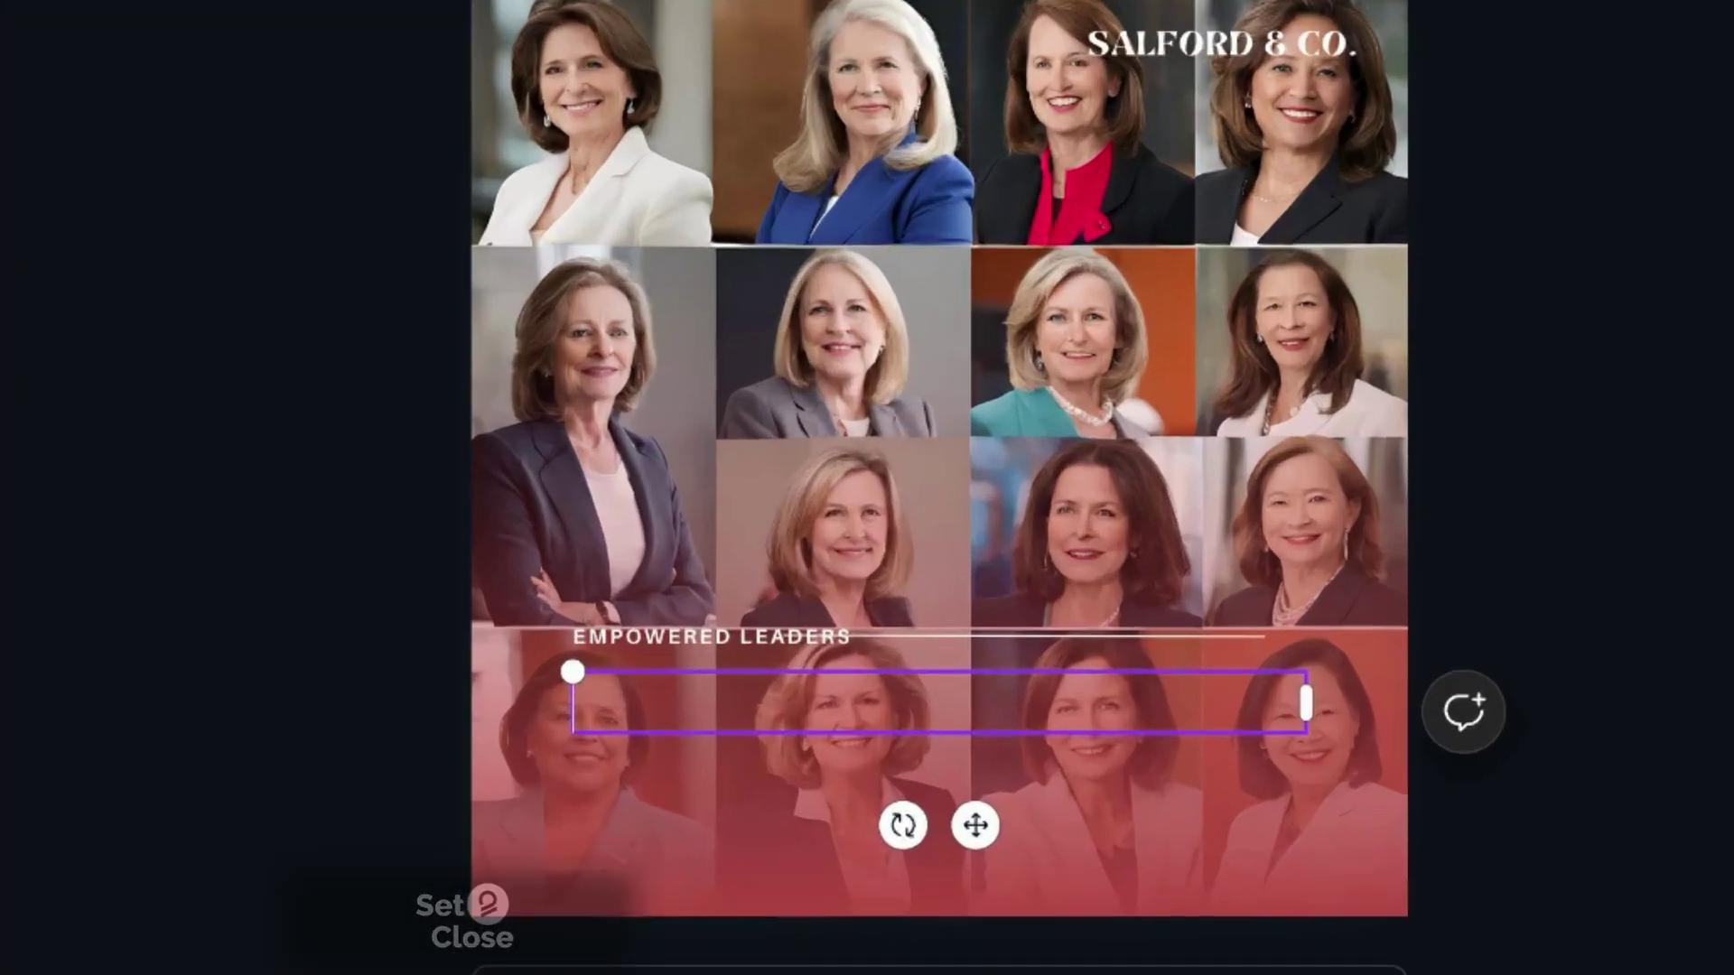
type("LEAD WIT")
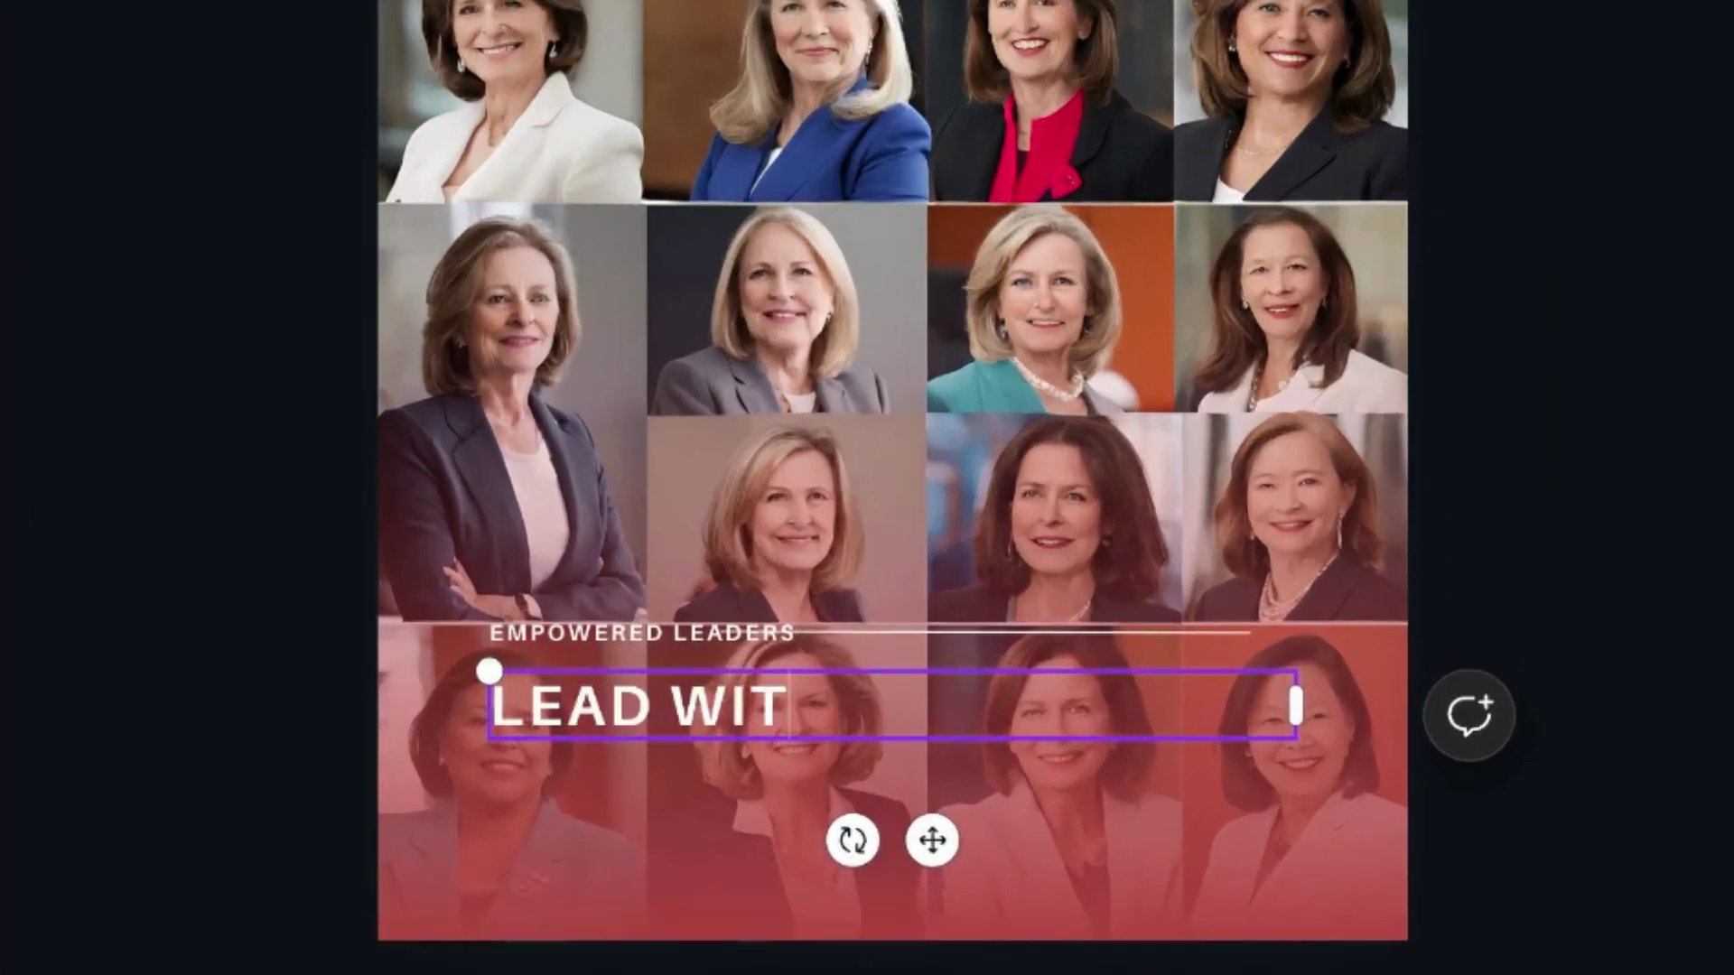
type("H CONFIDENC")
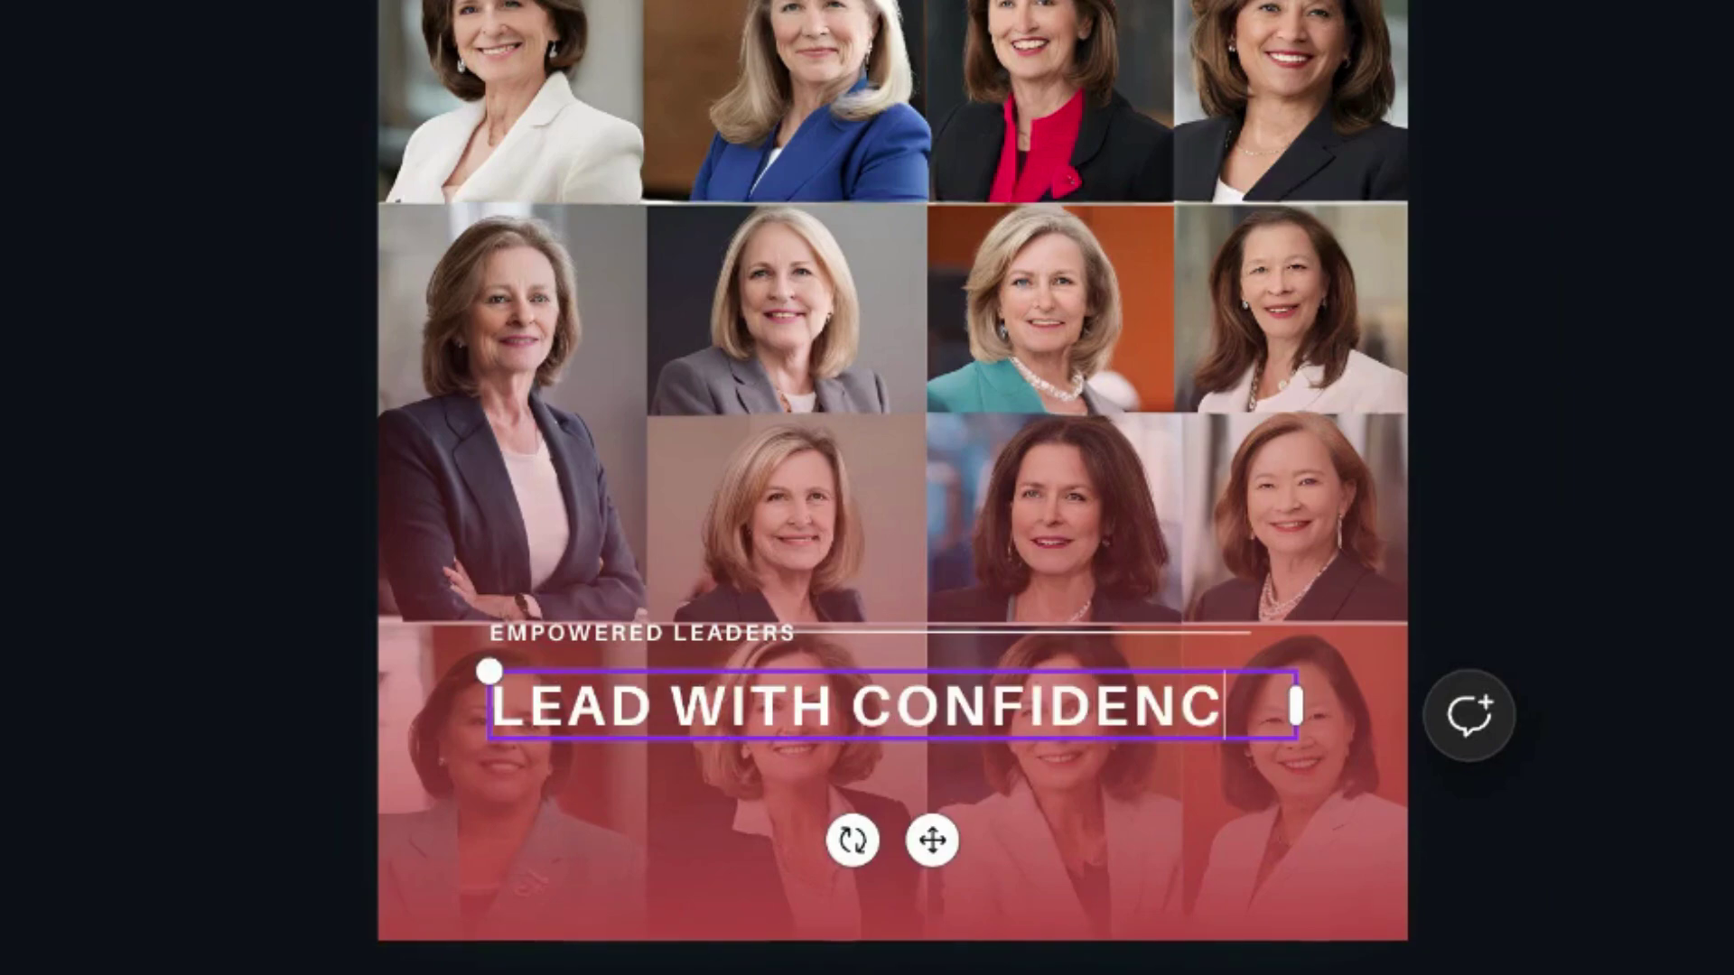
type("E")
type(" & STRIV")
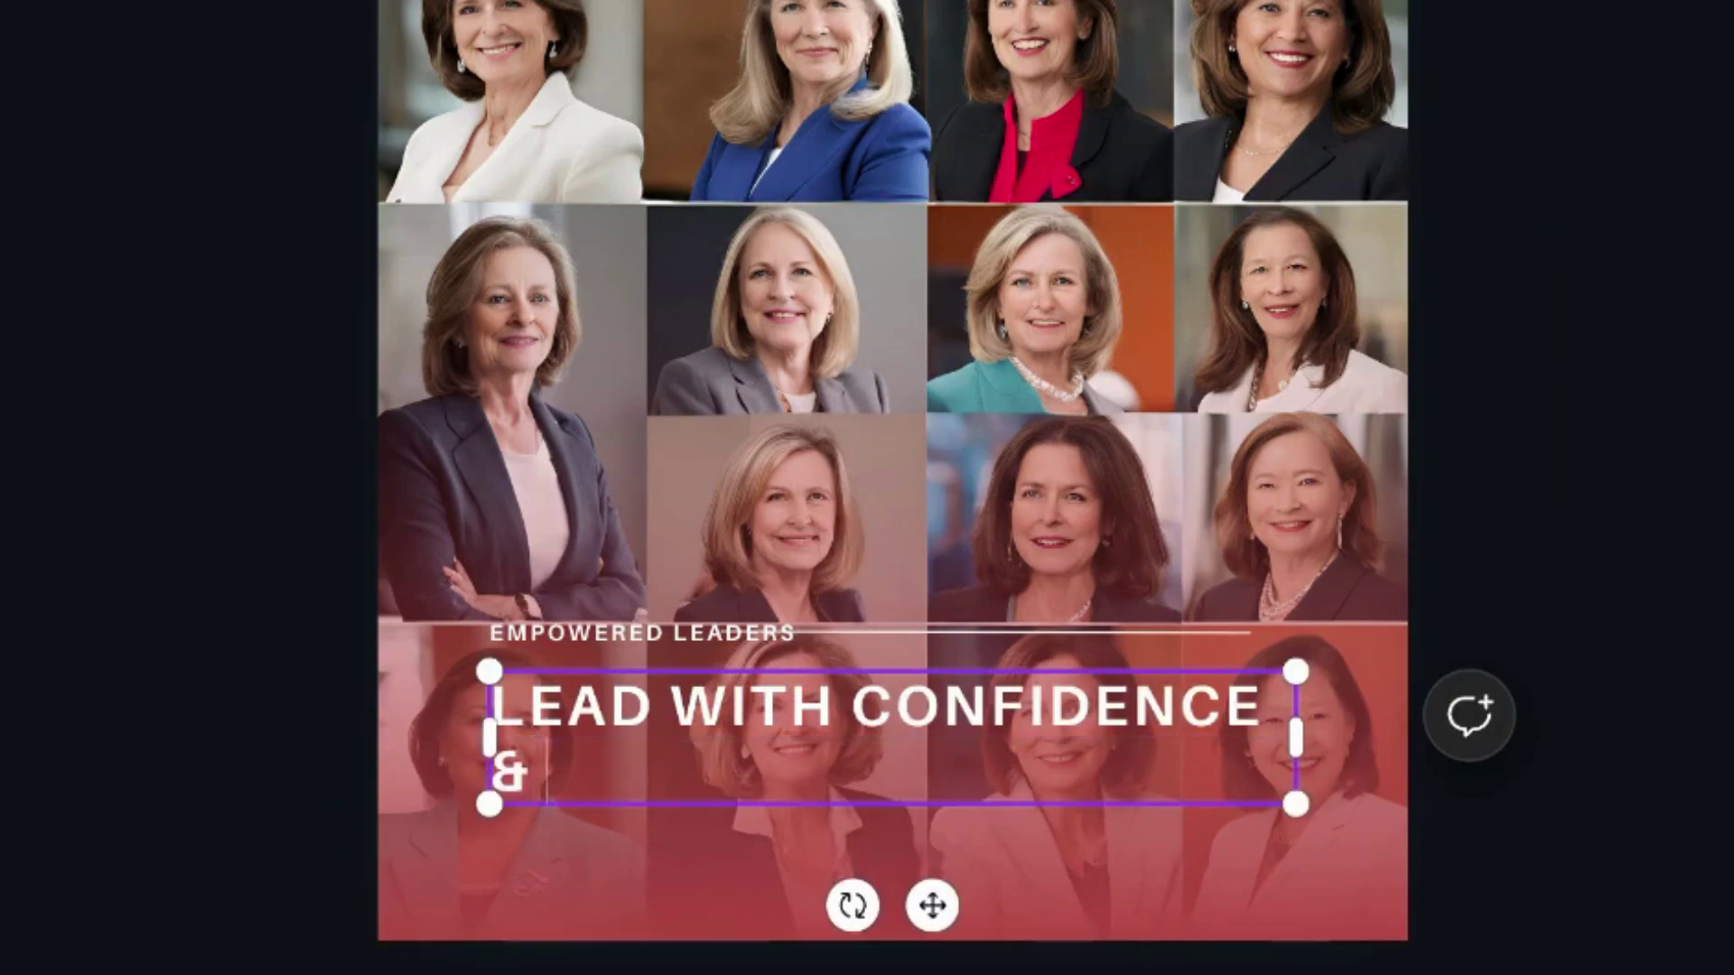
type("E WIT")
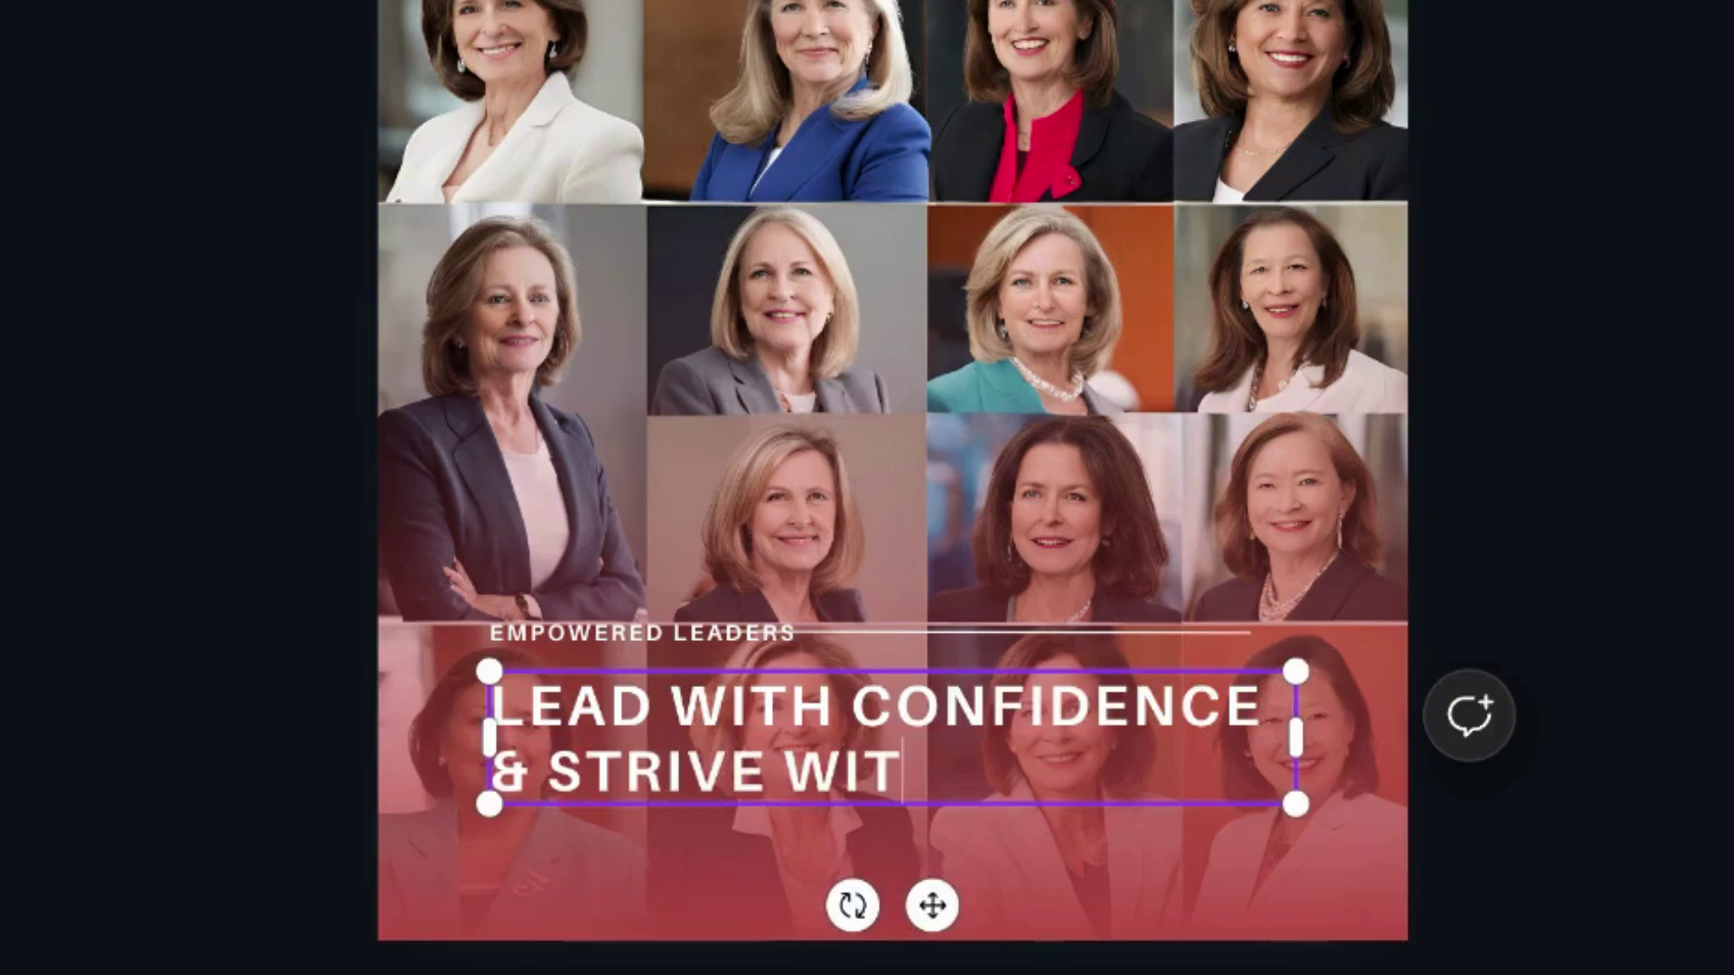
type("H SUCE")
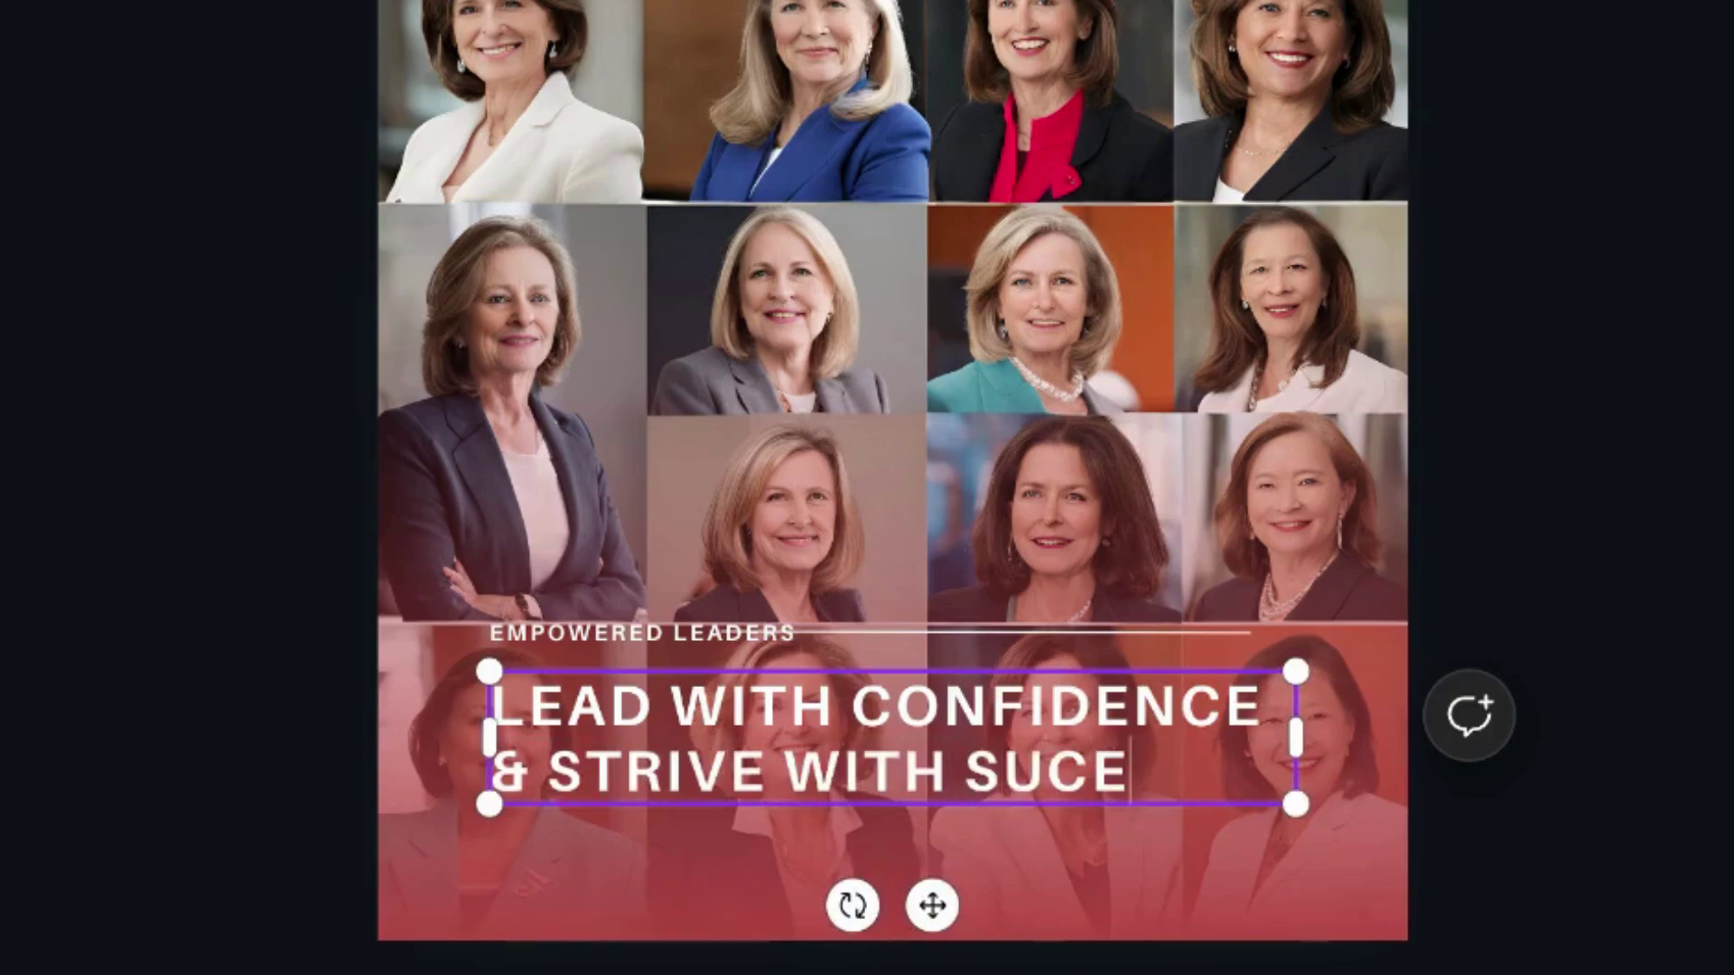
key("BackSpace")
key("BackSpace")
key("BackSpace")
key("BackSpace")
key("BackSpace")
key("BackSpace")
key("BackSpace")
key("BackSpace")
key("BackSpace")
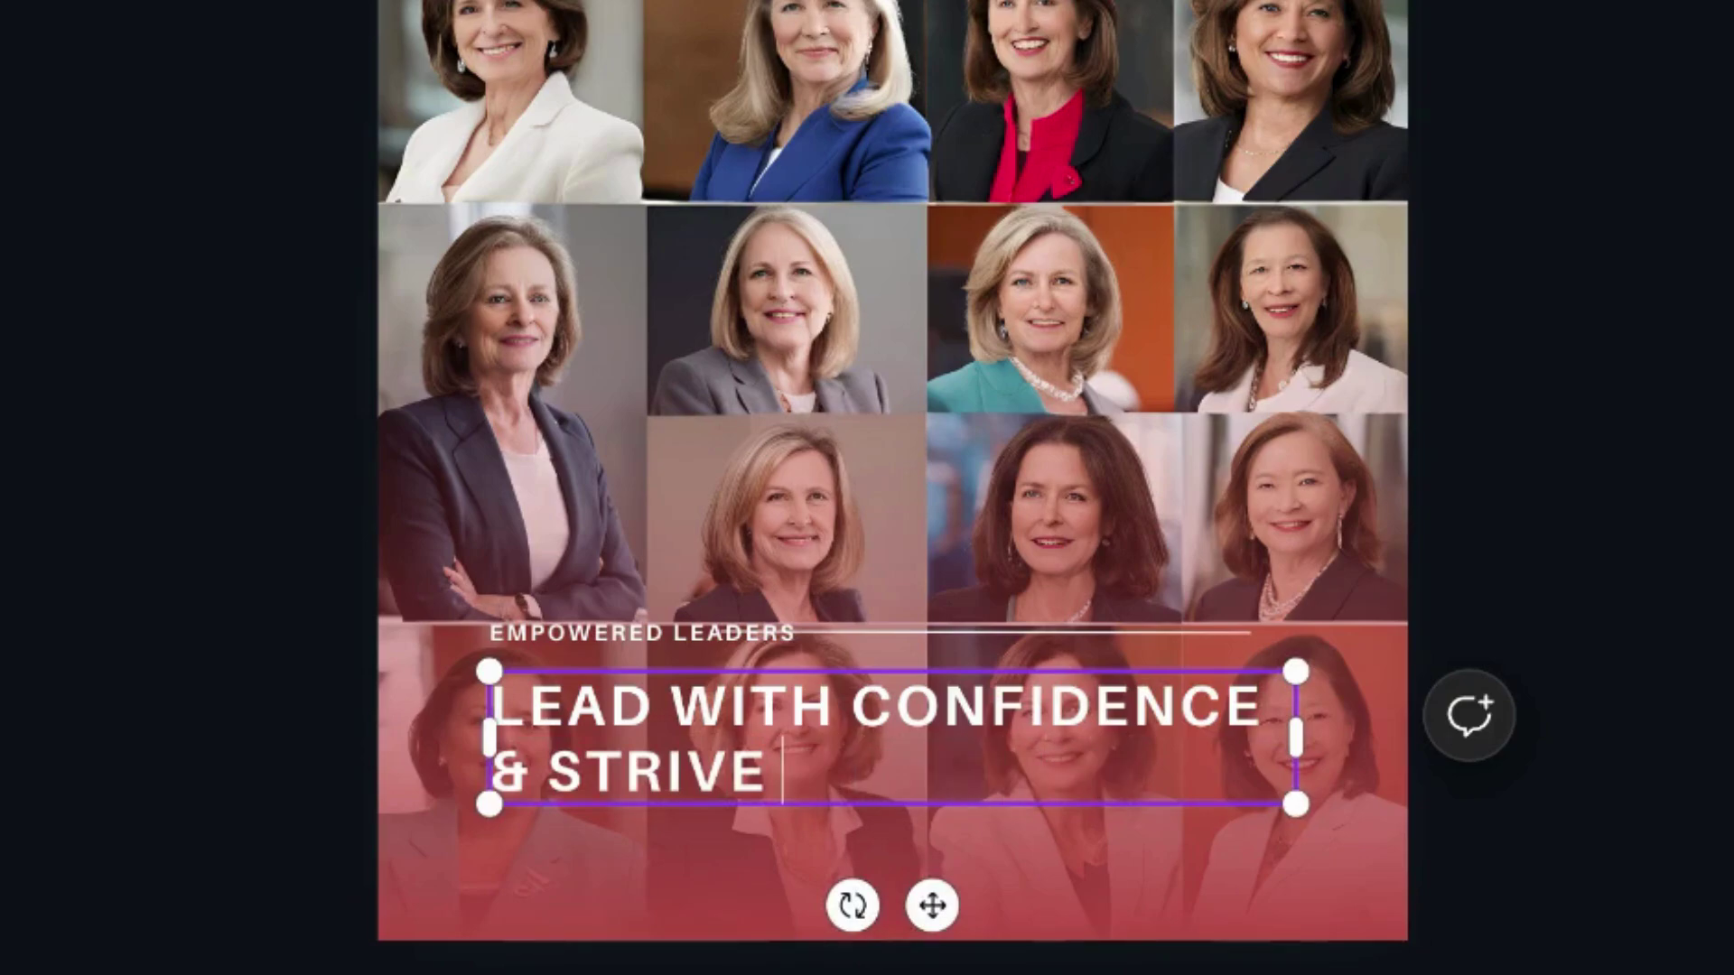
type("FOR SUCCESS")
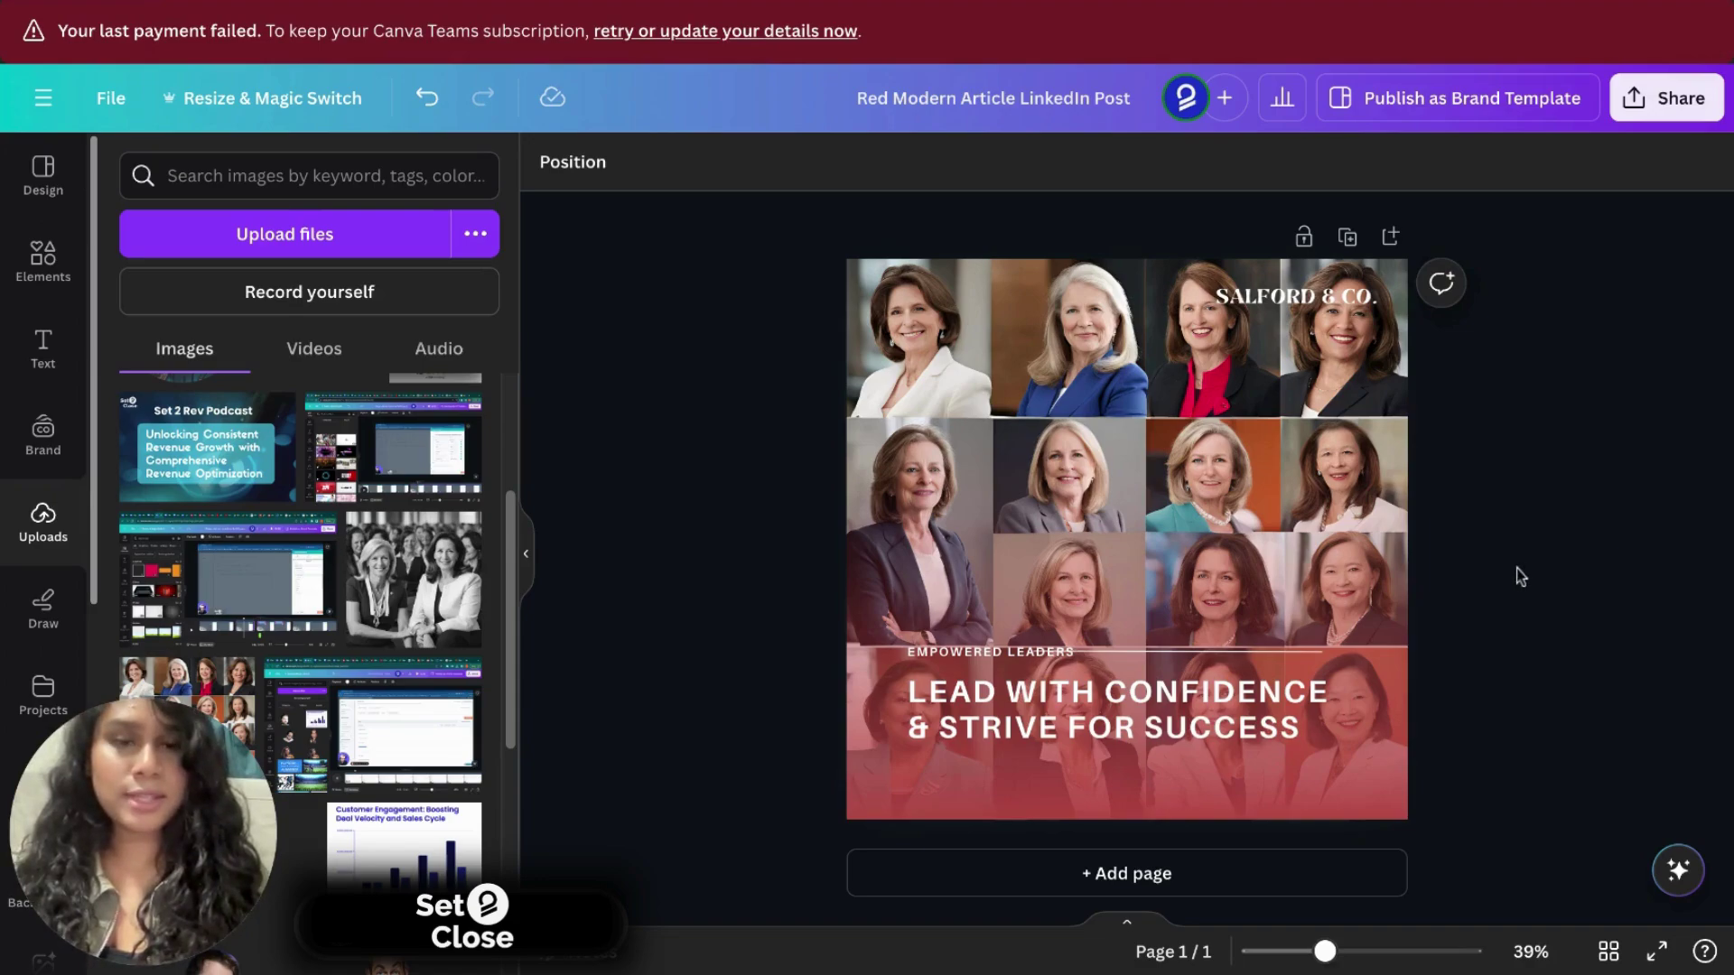
Step: Change the corner company name from 'SALFORD & CO.' to 'SHEXO'
double_click(1310, 306)
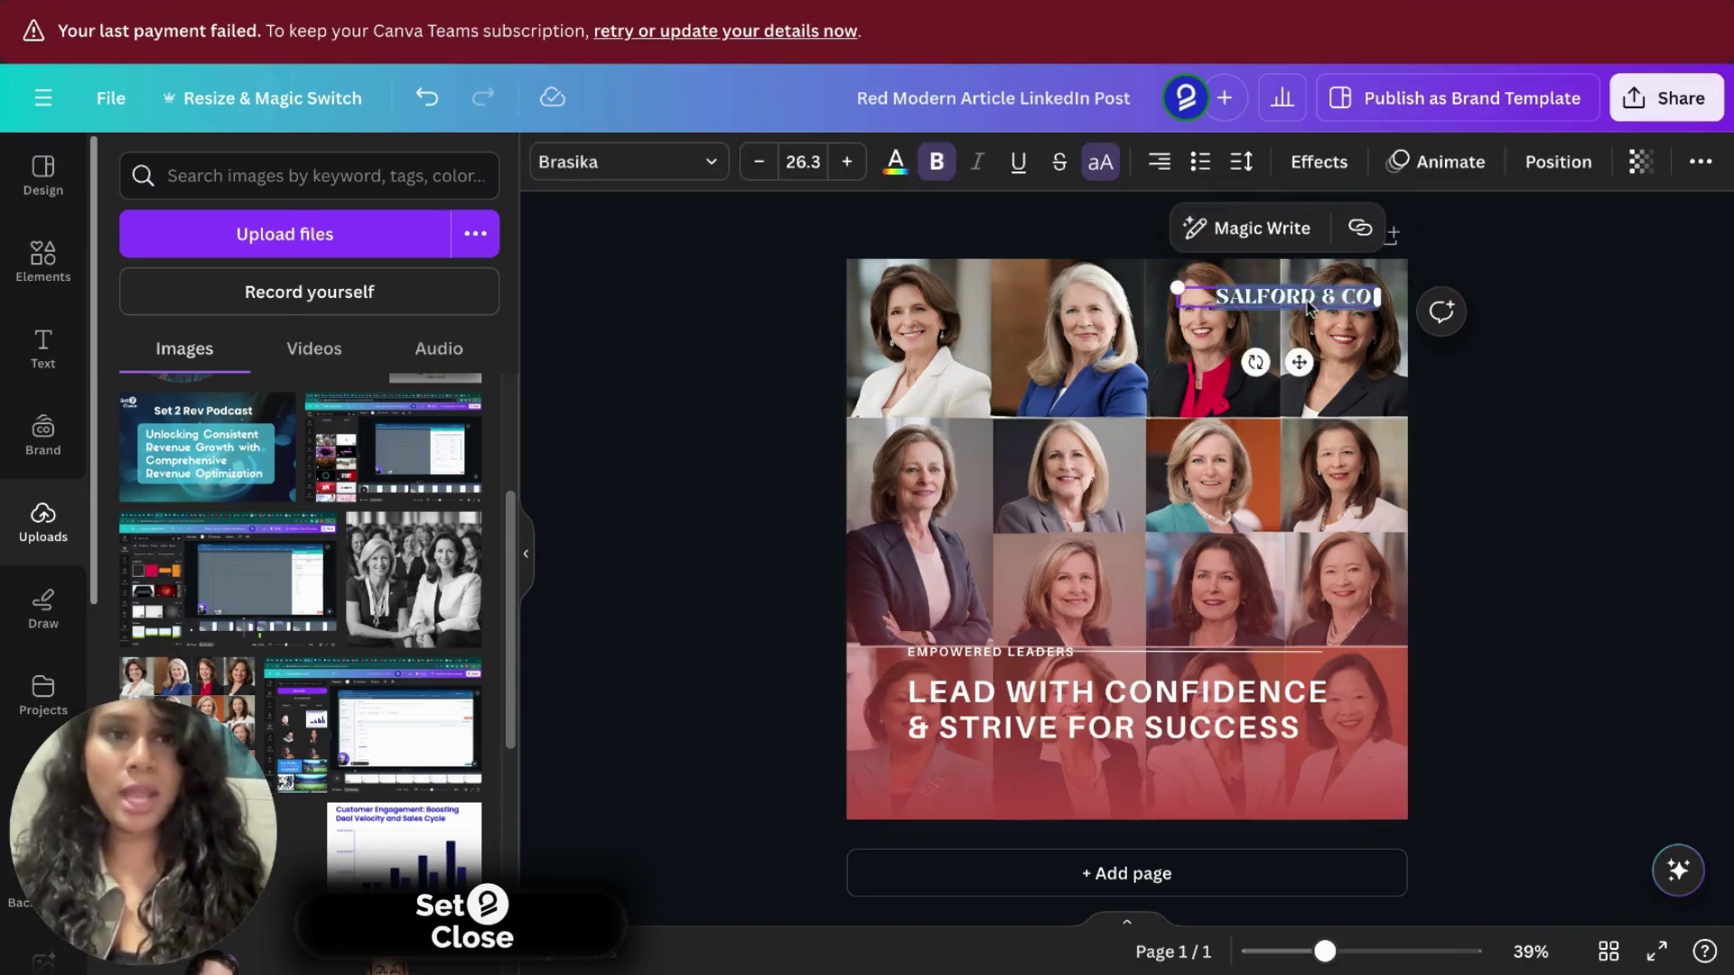
type("SHEXO")
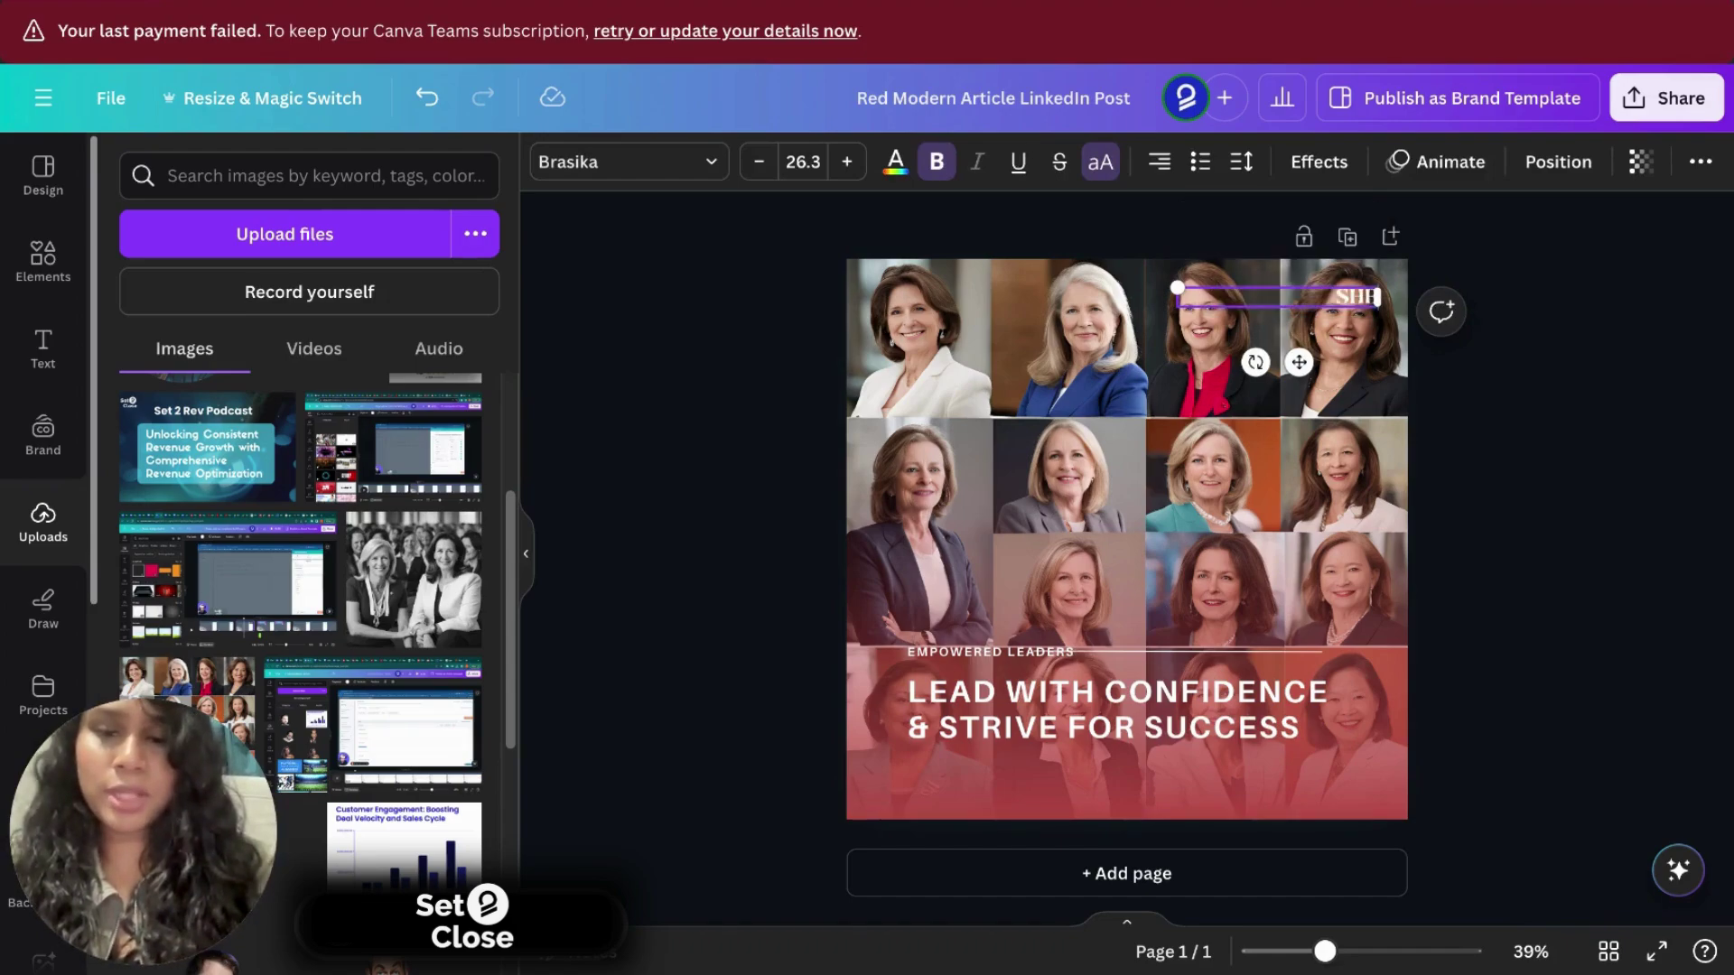
left_click(1555, 473)
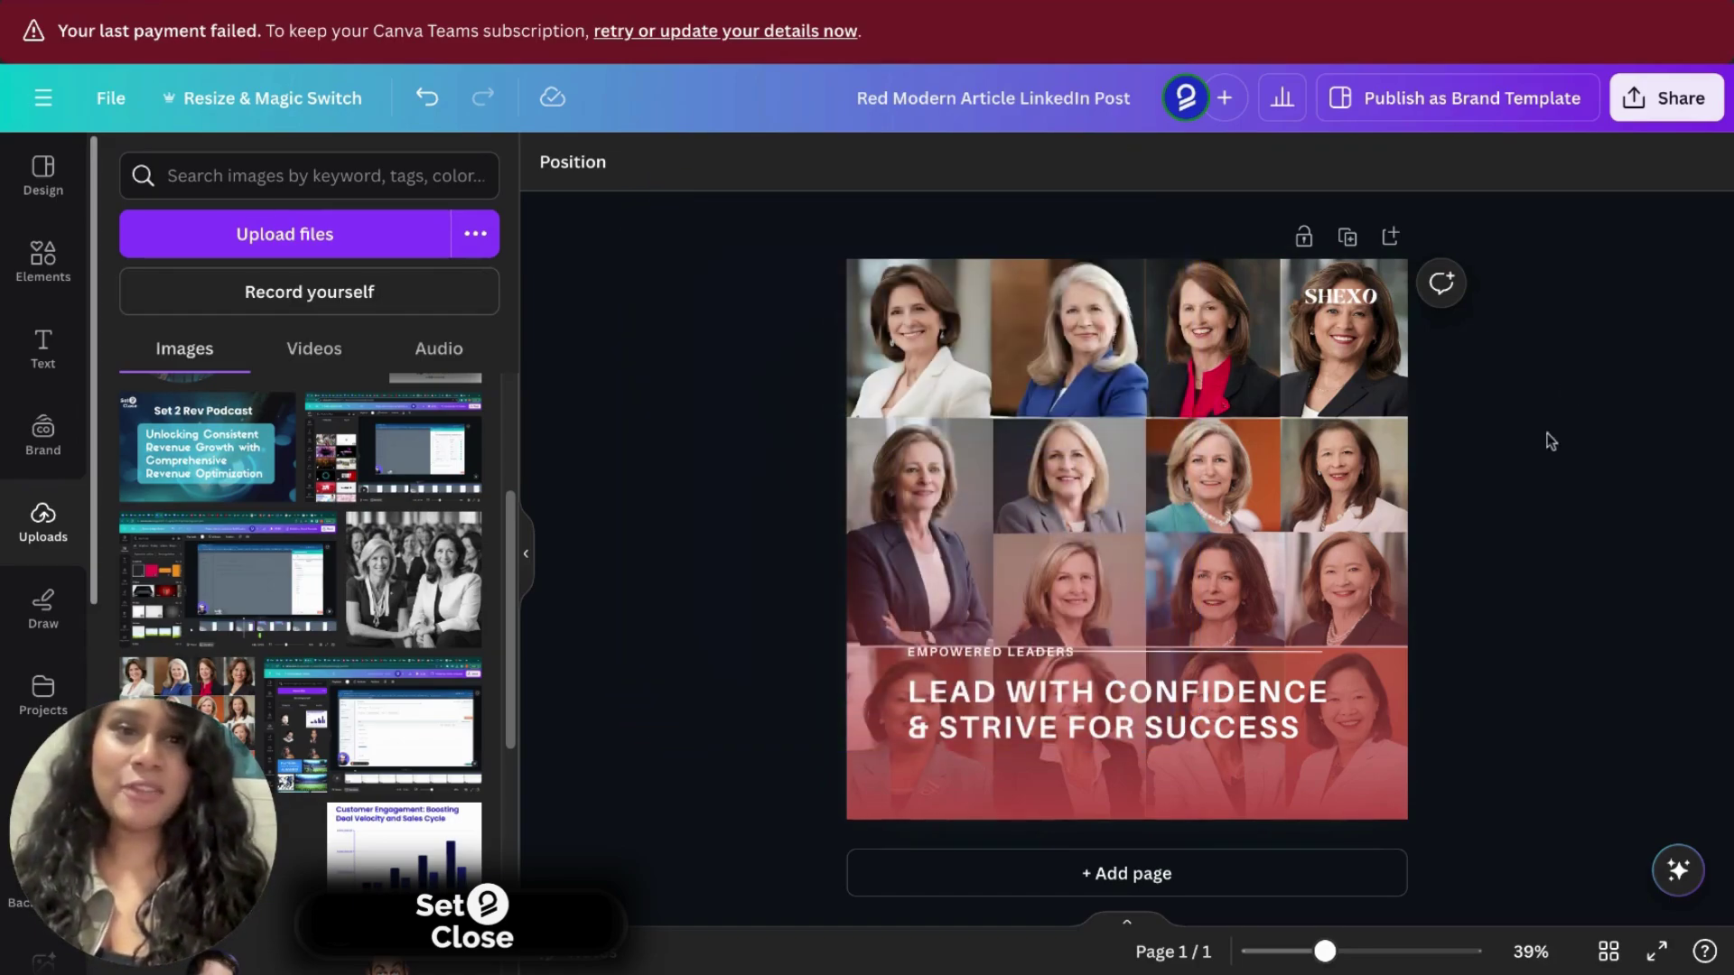
Step: Download the post as a JPG file from the Share menu
left_click(1660, 102)
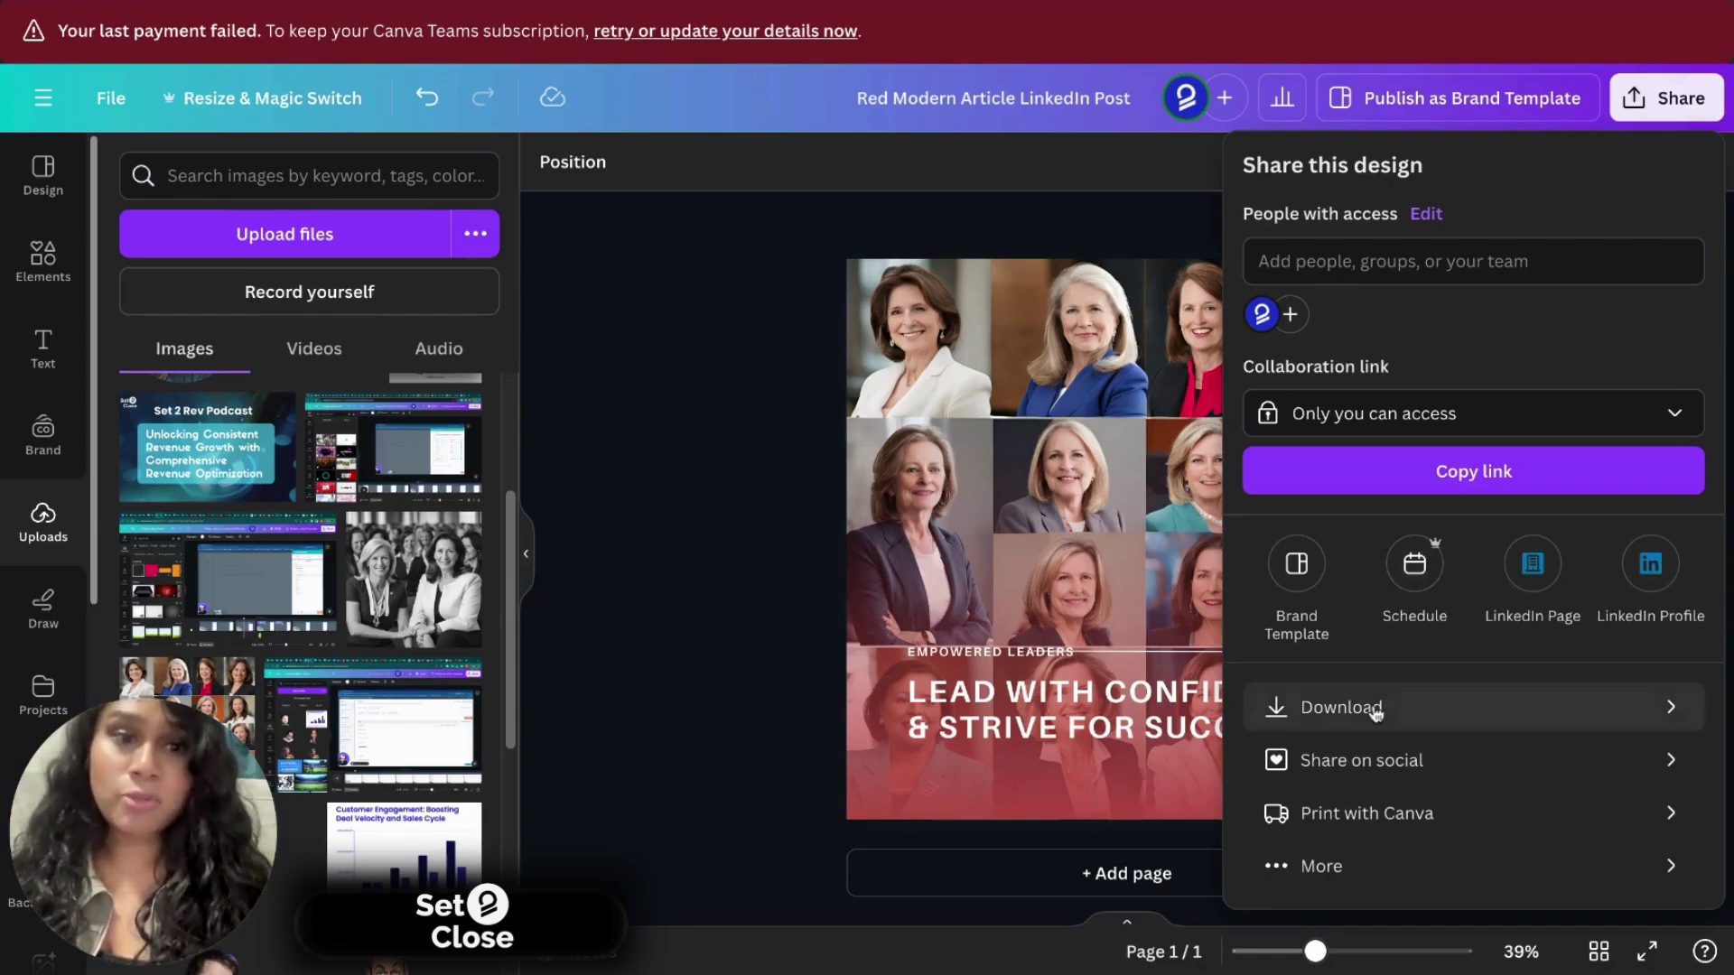
left_click(1310, 716)
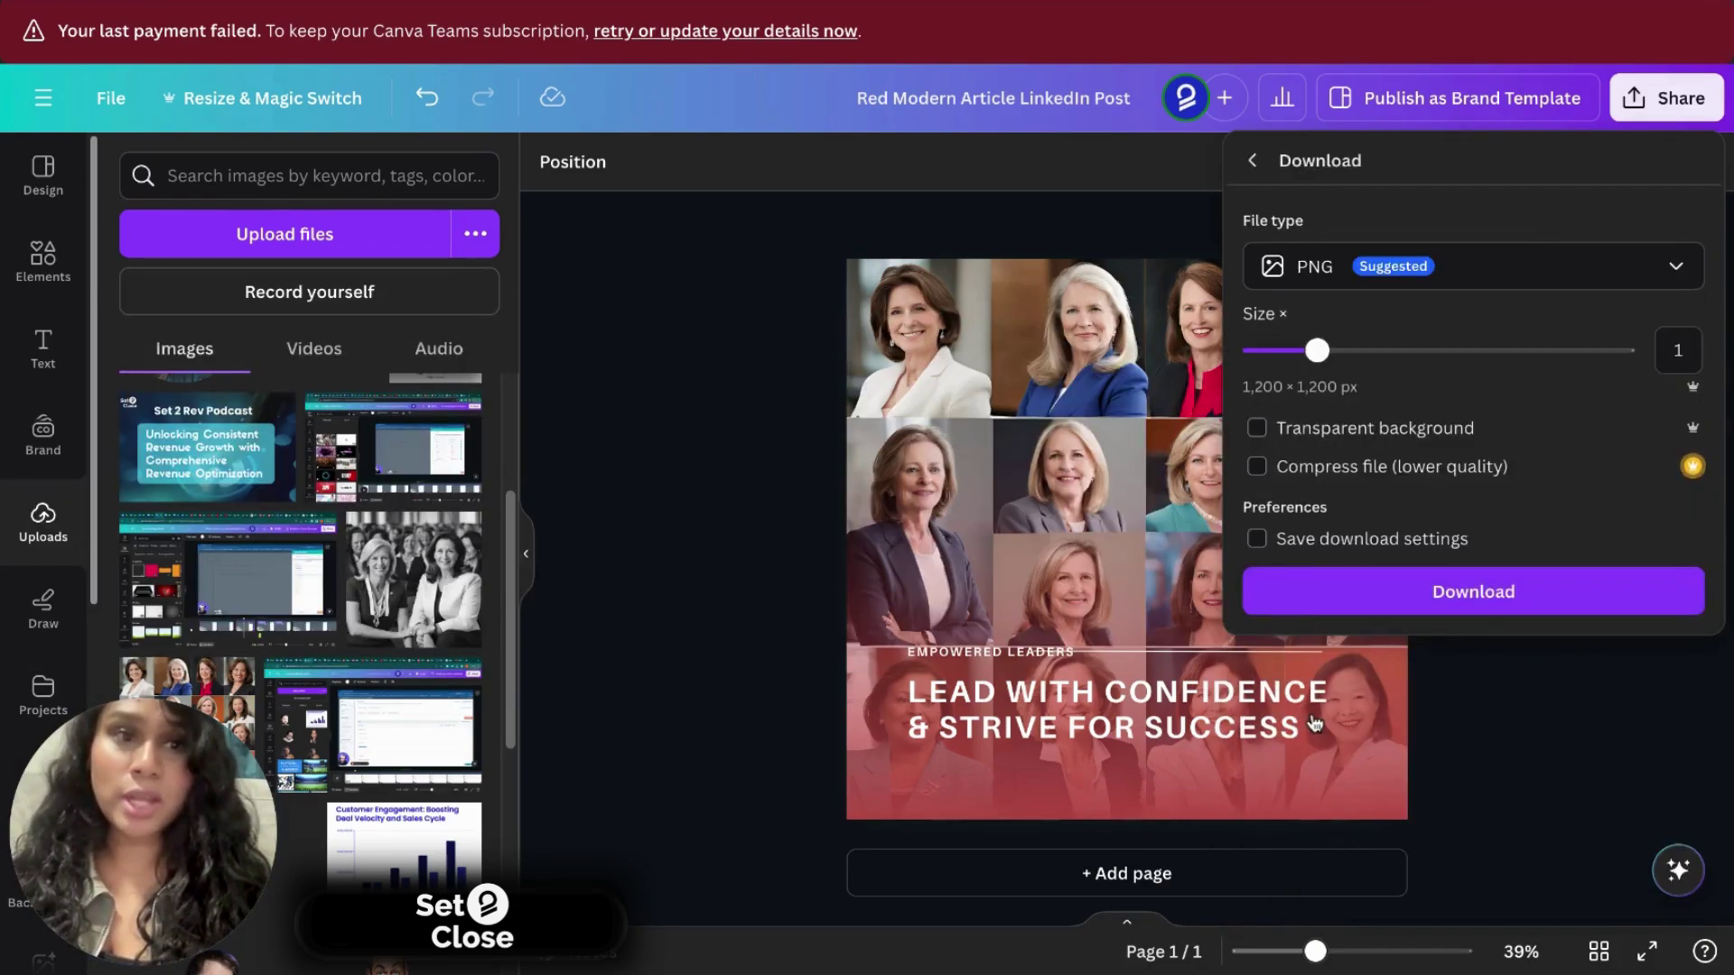
left_click(1411, 269)
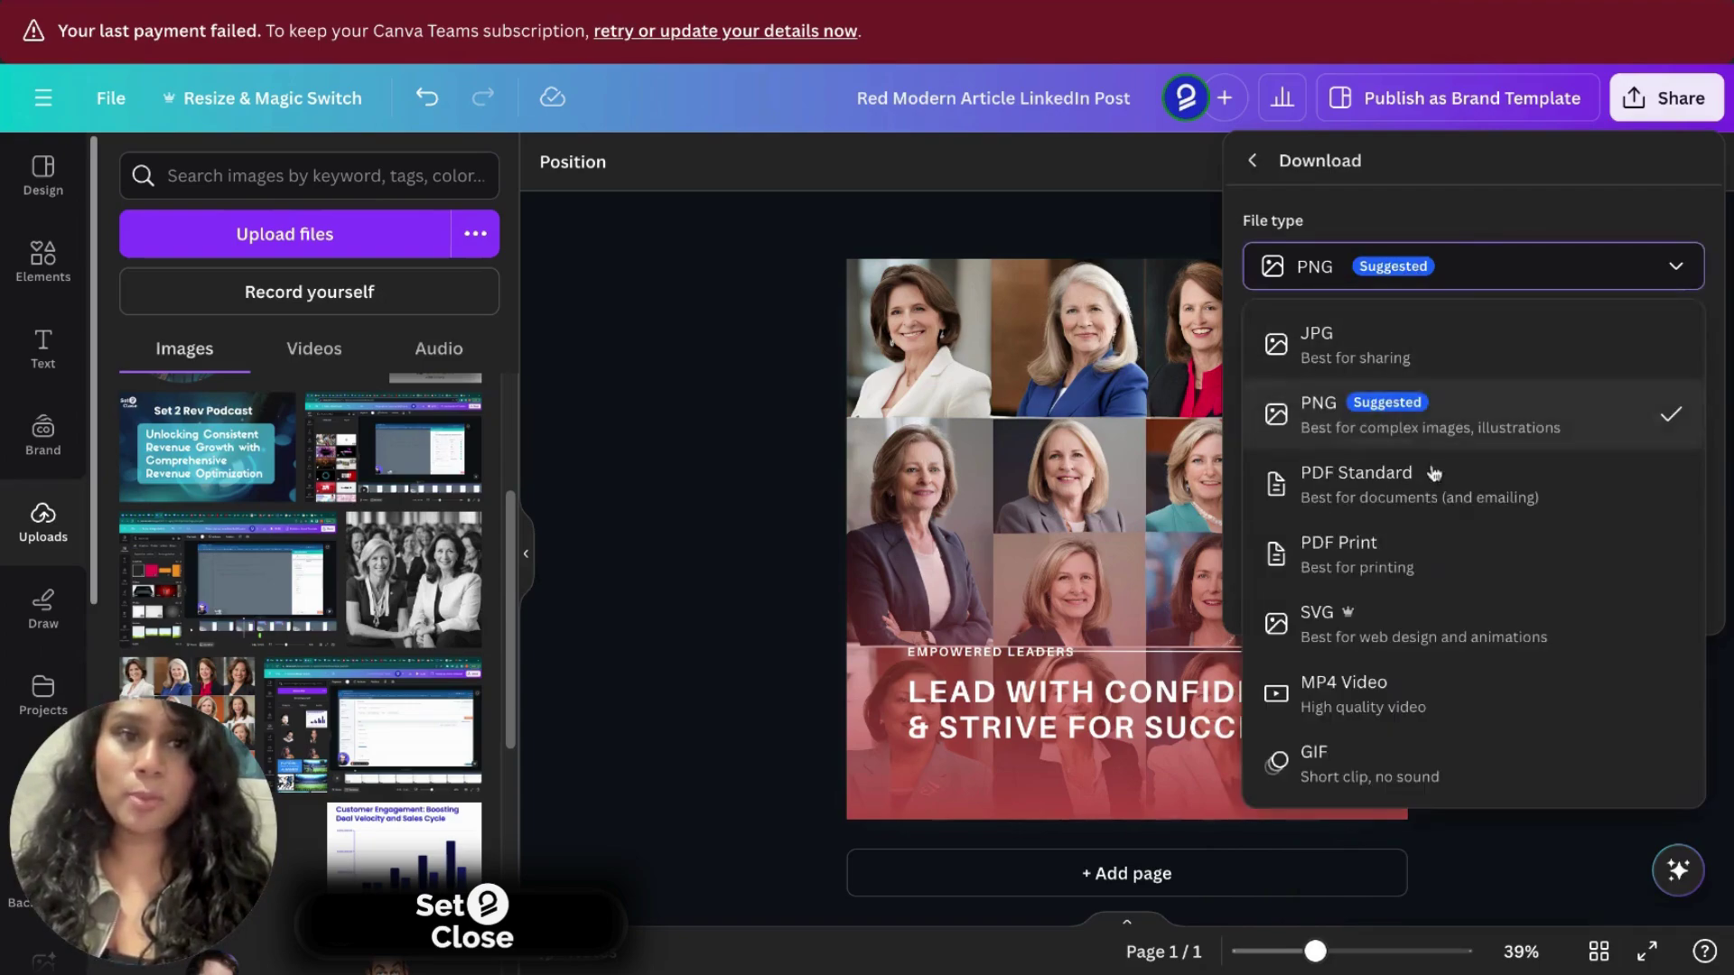
left_click(1441, 344)
left_click(1524, 633)
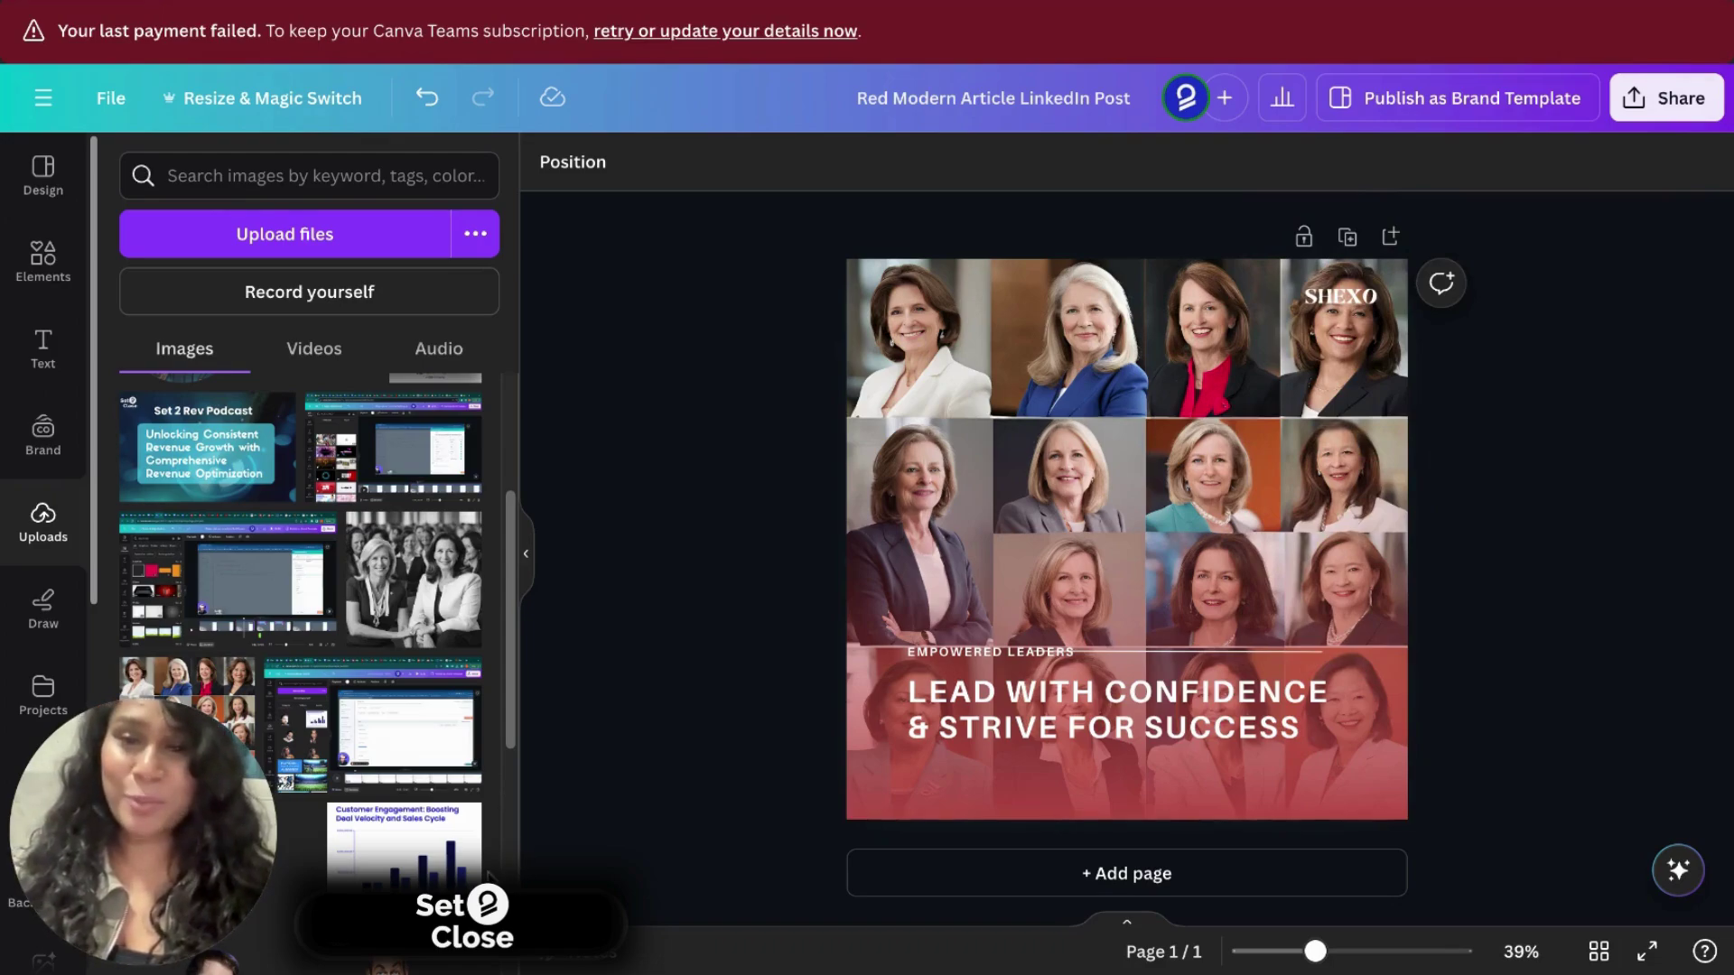
key("alt+shift+l")
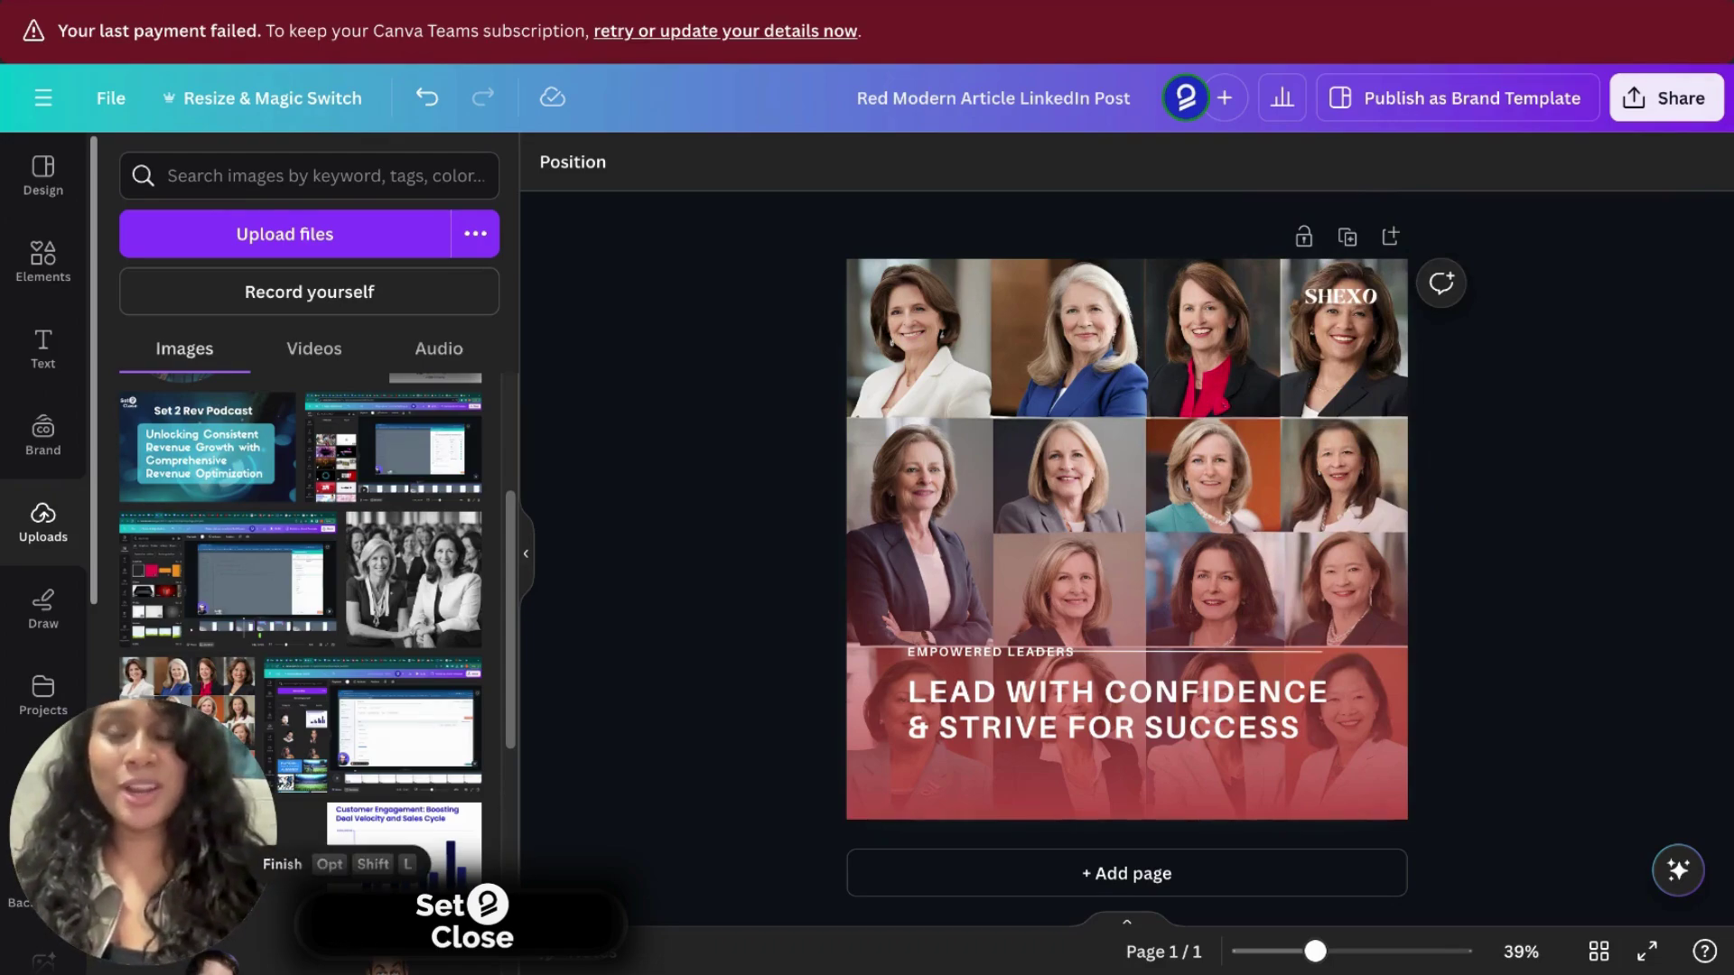